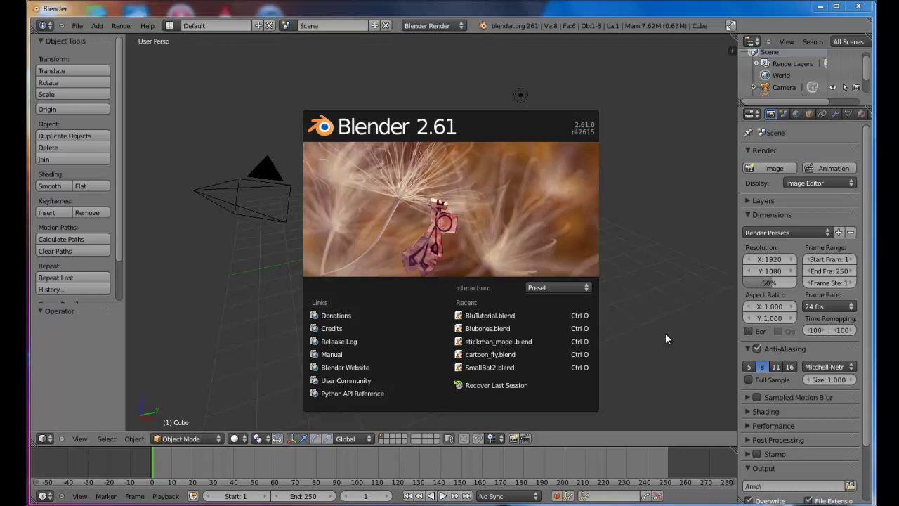
# - Open the recent file BluTutorial.blend containing the character mesh
pyautogui.click(492, 315)
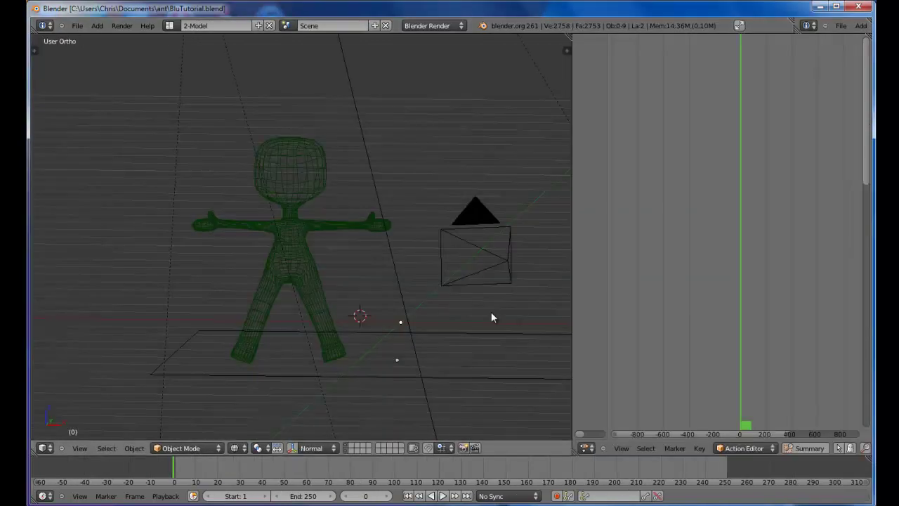
pyautogui.scroll(3, 376, 219)
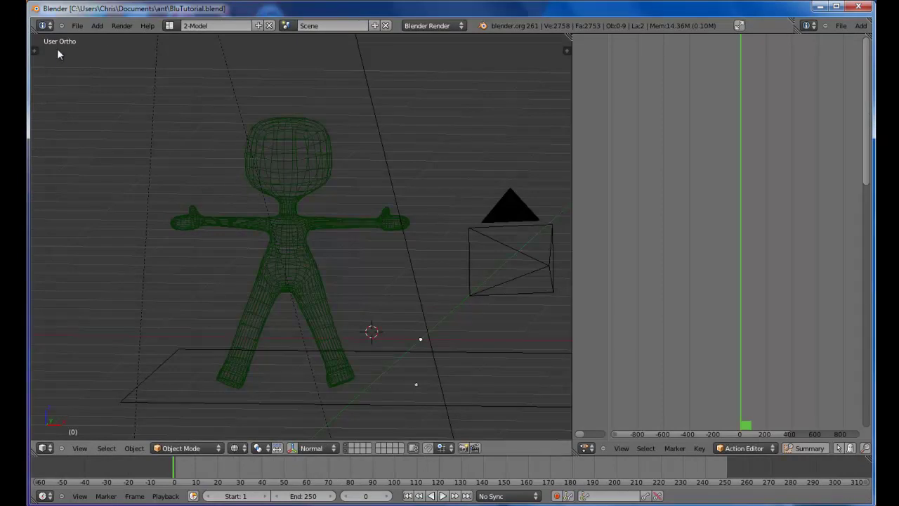
# - Import the 12_03 motion capture file (.bvh) from folder 12 as an armature
pyautogui.click(77, 26)
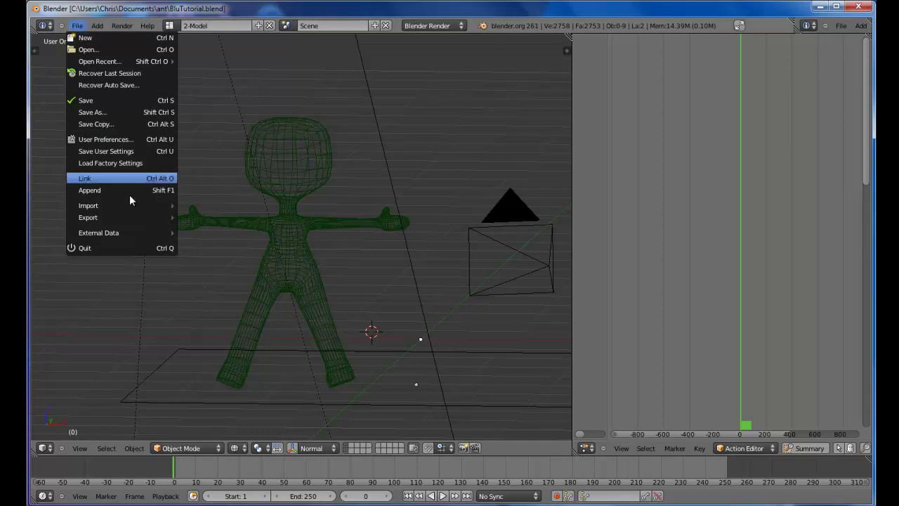
pyautogui.moveTo(137, 205)
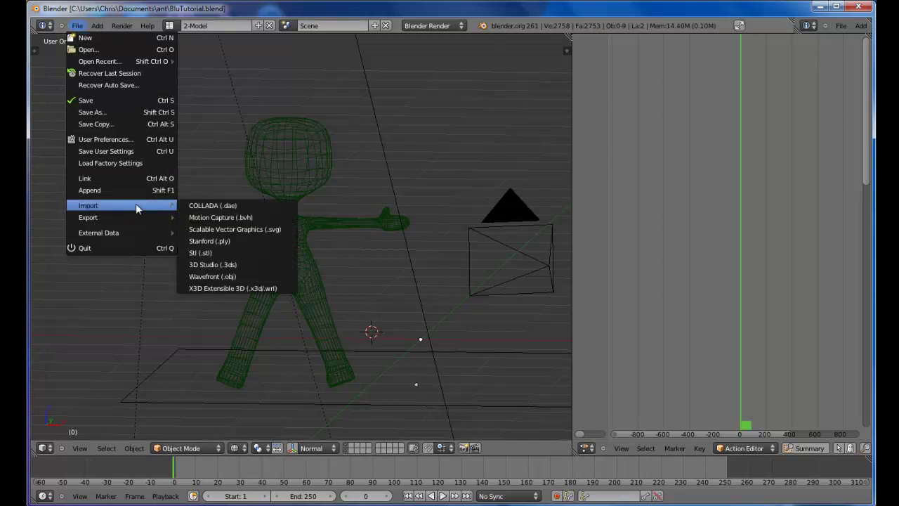
pyautogui.click(228, 216)
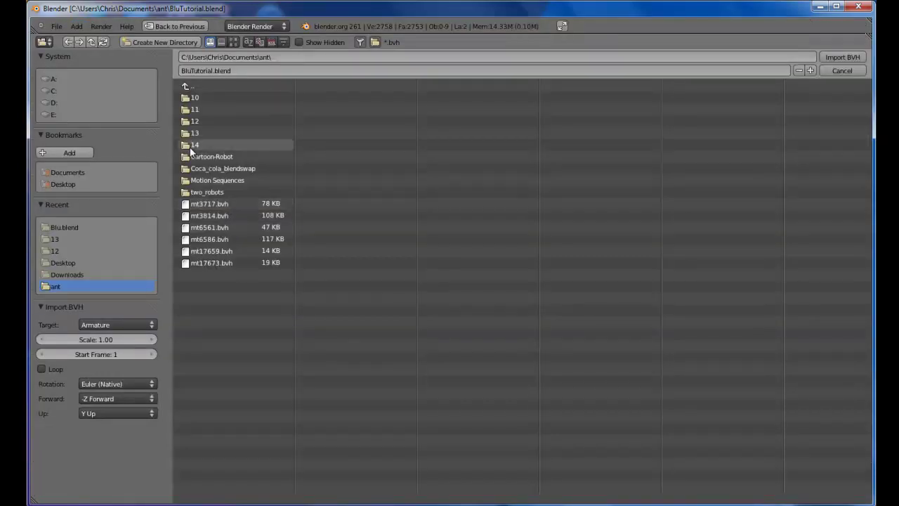
pyautogui.click(197, 122)
pyautogui.click(204, 121)
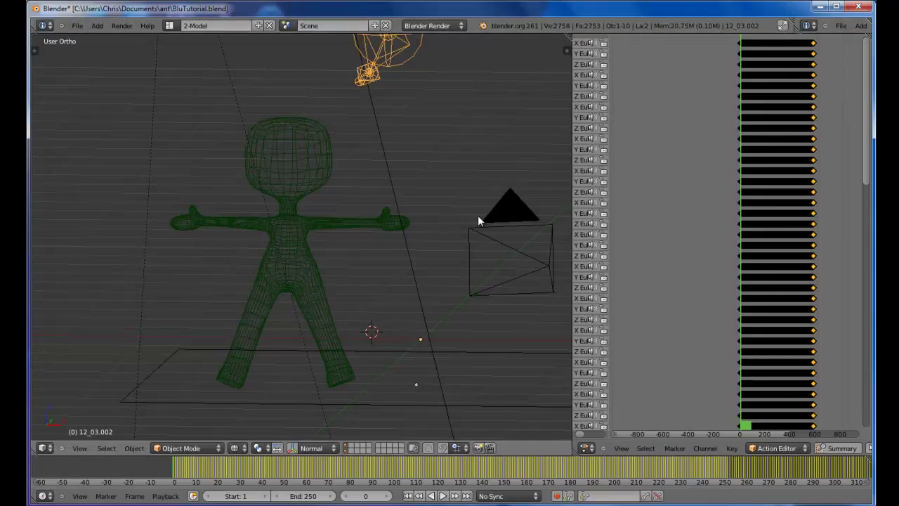
# - Scale the oversized imported armature down uniformly to roughly the height of the character mesh
pyautogui.scroll(-8, 412, 113)
pyautogui.scroll(-2, 411, 109)
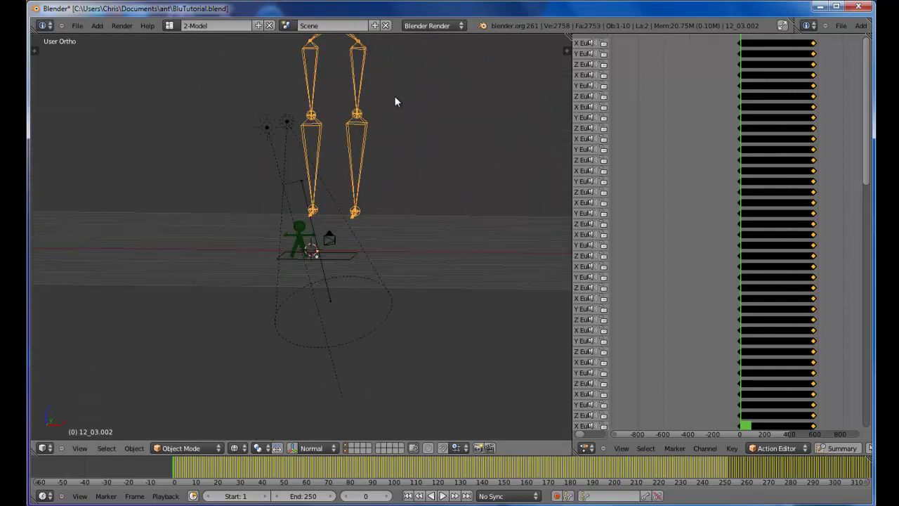
pyautogui.press('s')
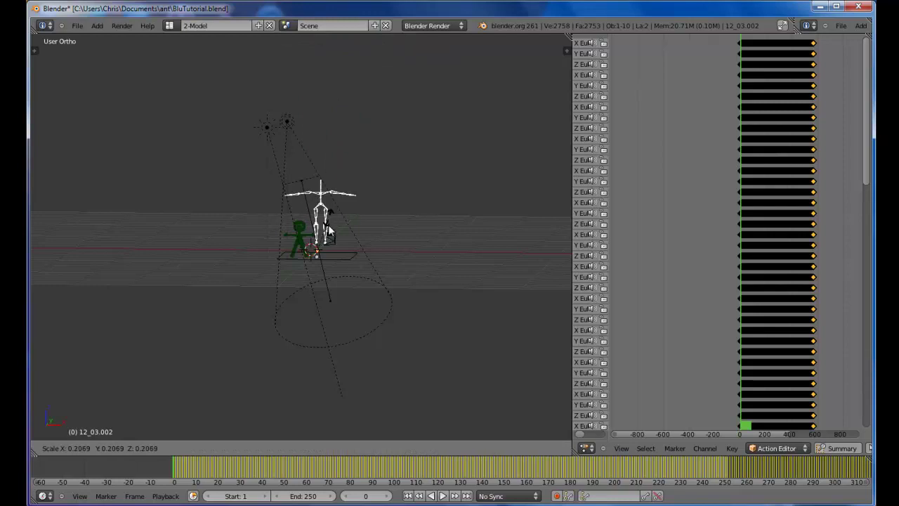
pyautogui.click(329, 235)
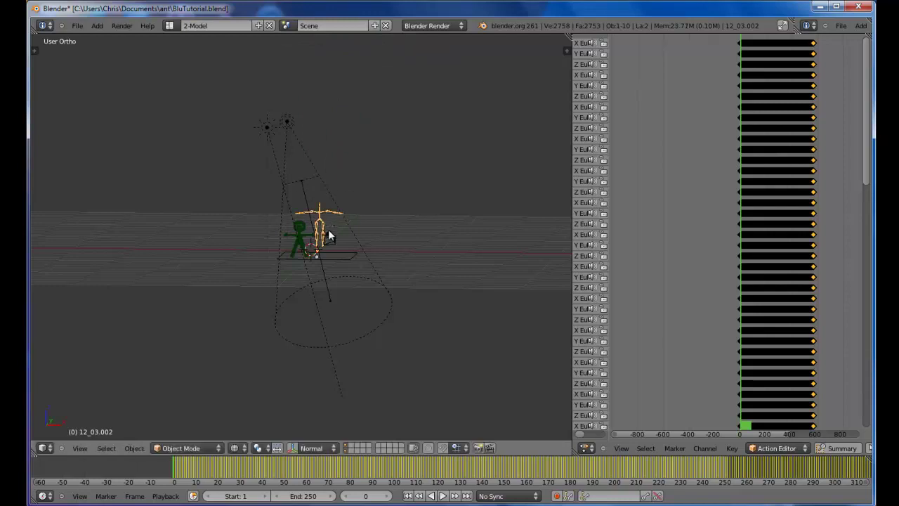
# - Move the armature onto the character mesh and scale it down further towards the body's proportions
pyautogui.scroll(8, 328, 235)
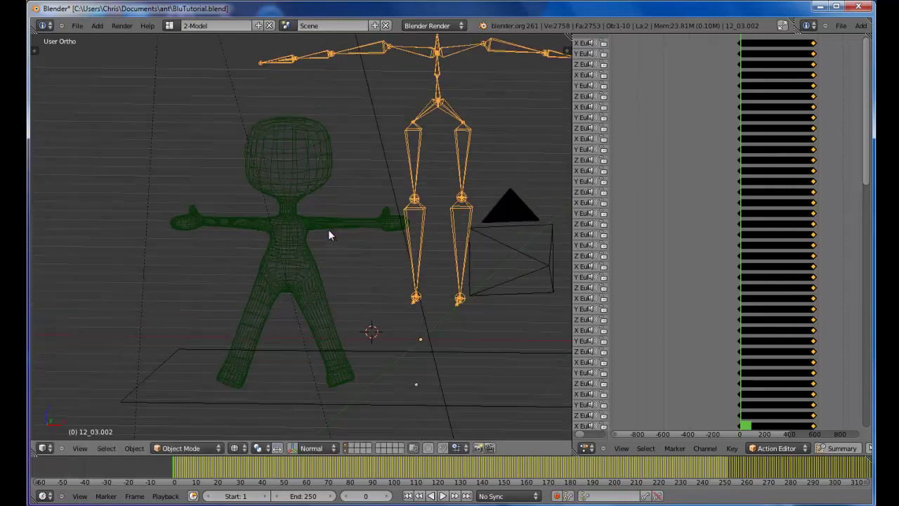
pyautogui.press('g')
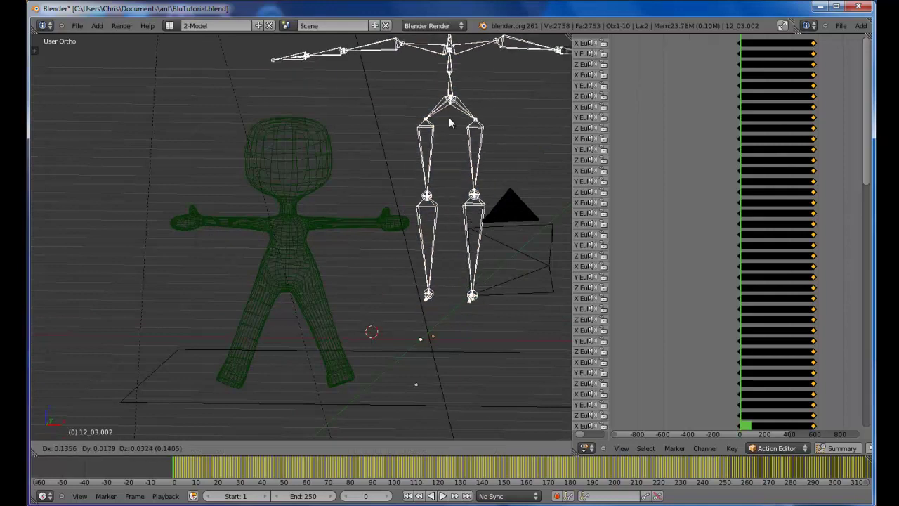
pyautogui.click(289, 249)
pyautogui.press('s')
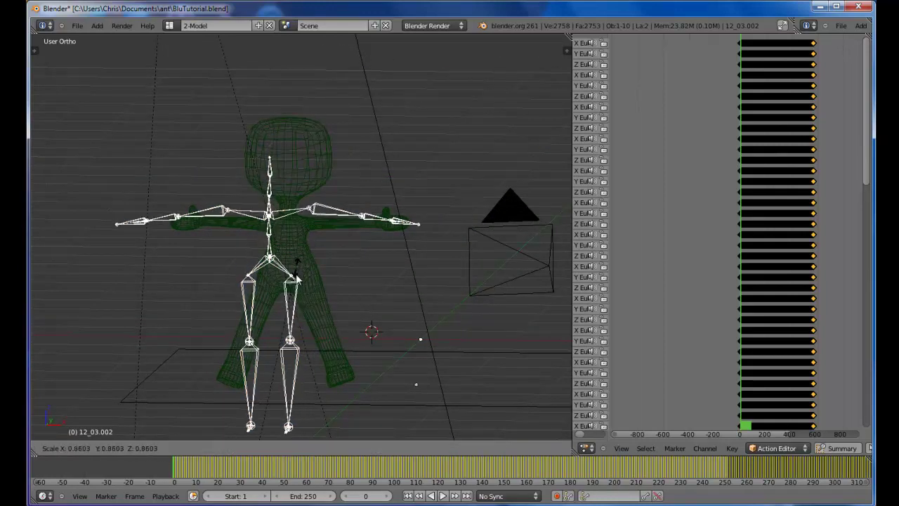
pyautogui.click(297, 290)
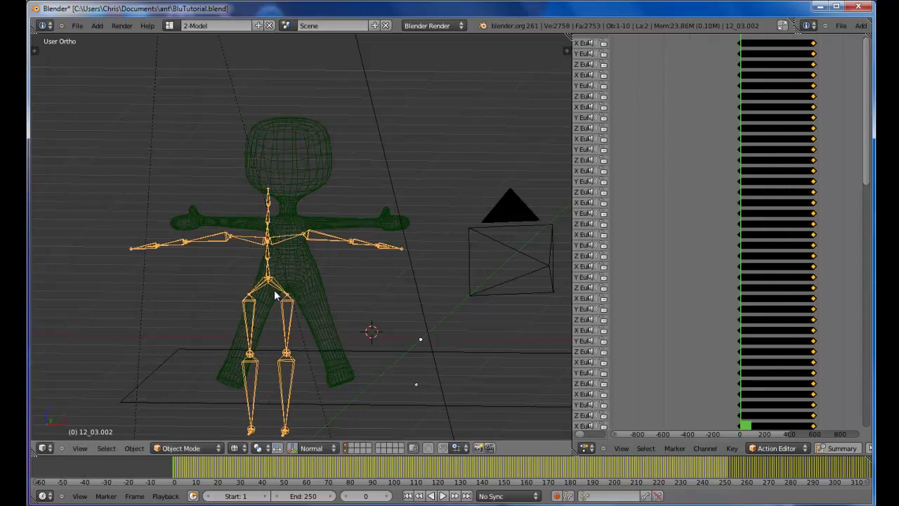
# - Recentre the armature on the character's torso and shrink it slightly so the arm bones match the mesh's arm span
pyautogui.press('g')
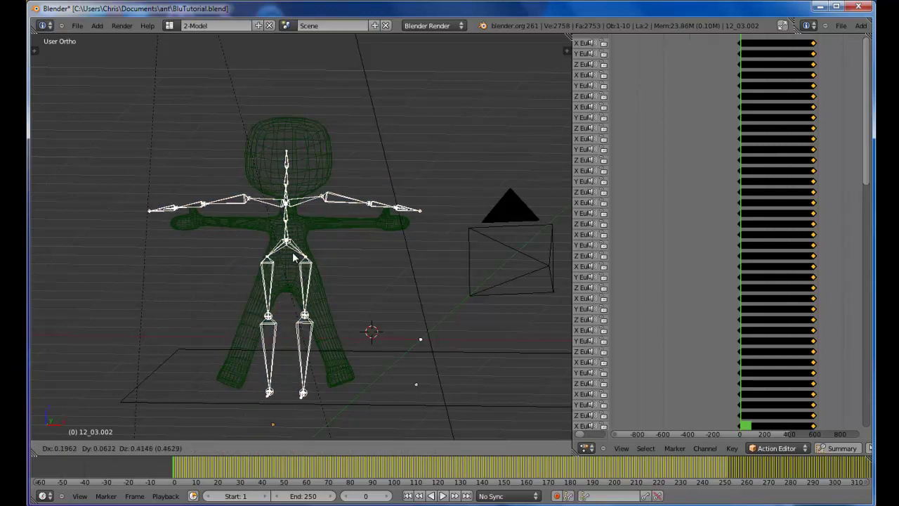
pyautogui.click(293, 258)
pyautogui.press('s')
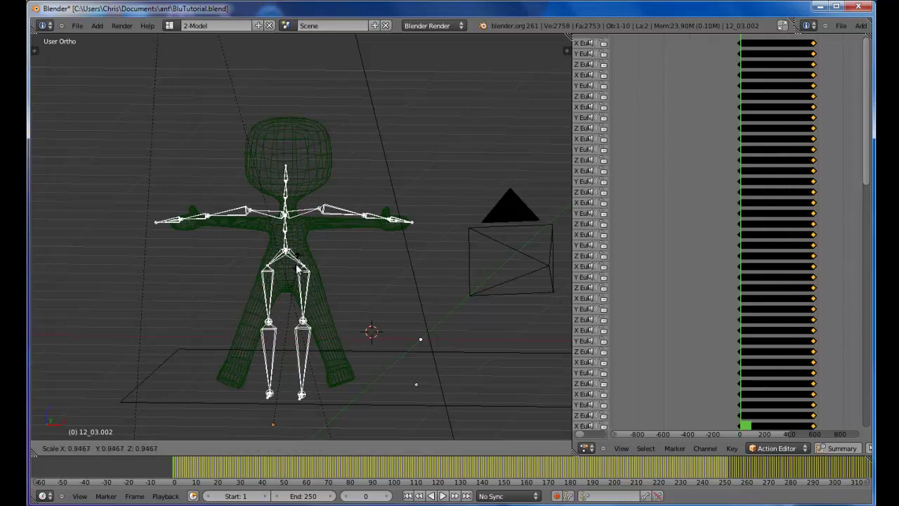
pyautogui.click(296, 271)
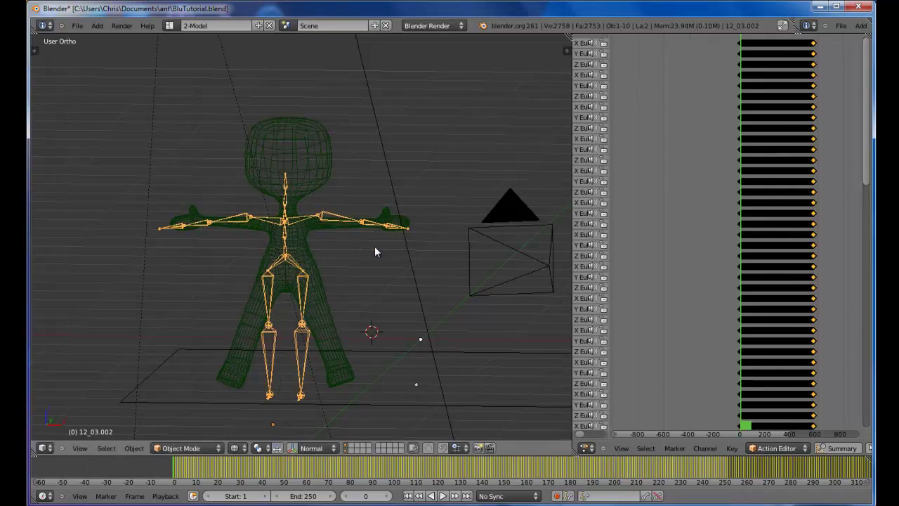
# - Select the imported armature and switch it to Edit Mode
pyautogui.moveTo(315, 259); pyautogui.dragTo(380, 266, button='middle')
pyautogui.press('a')
pyautogui.rightClick(346, 181)
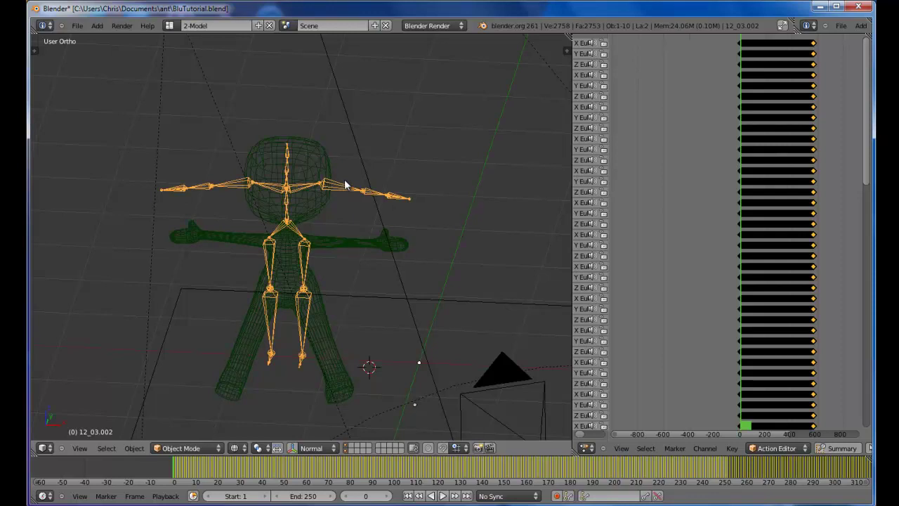
pyautogui.click(210, 448)
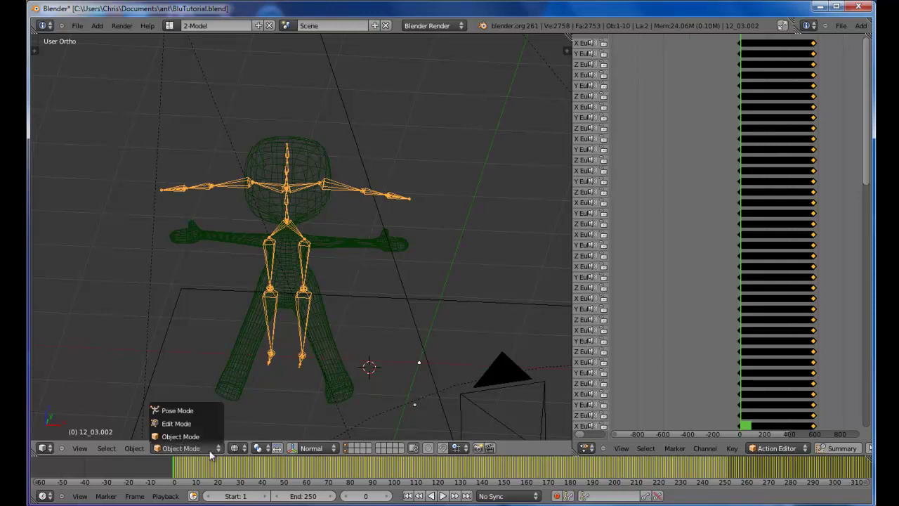
pyautogui.click(196, 427)
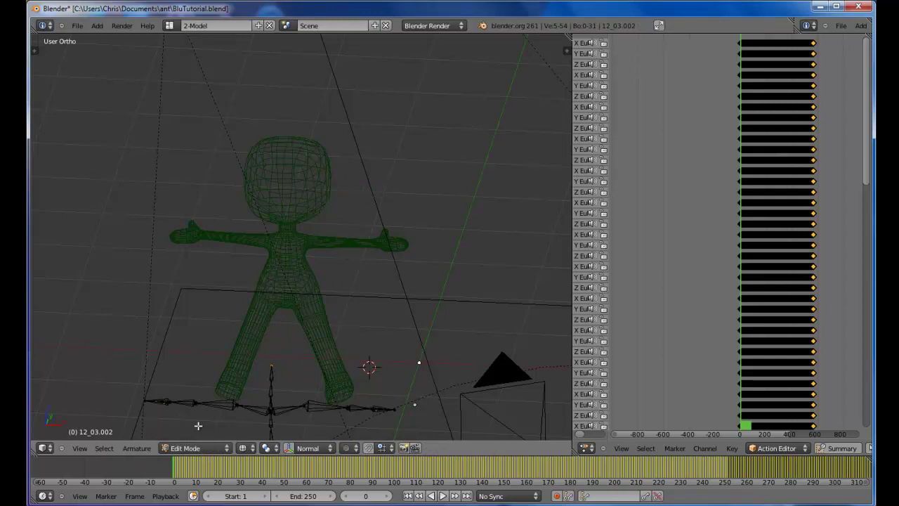
# - Select all bones of the armature and move them up over the character mesh
pyautogui.scroll(-4, 331, 253)
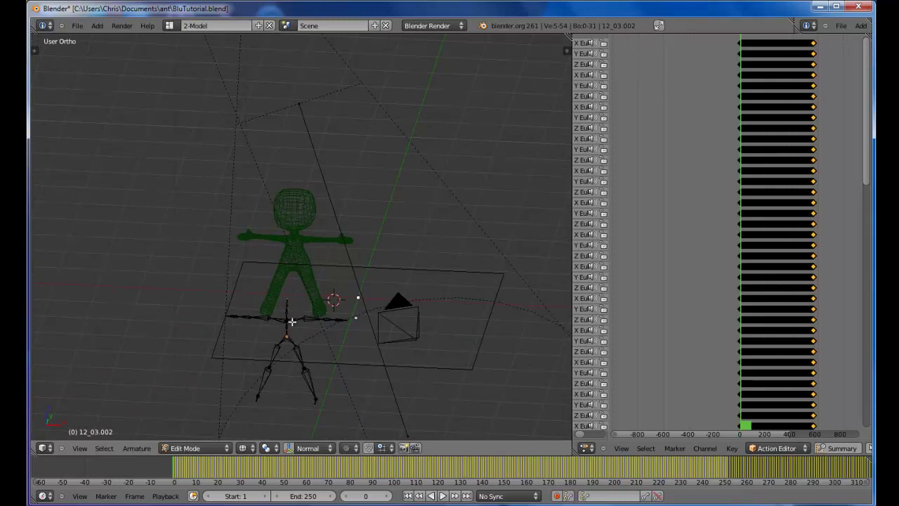
pyautogui.press('a')
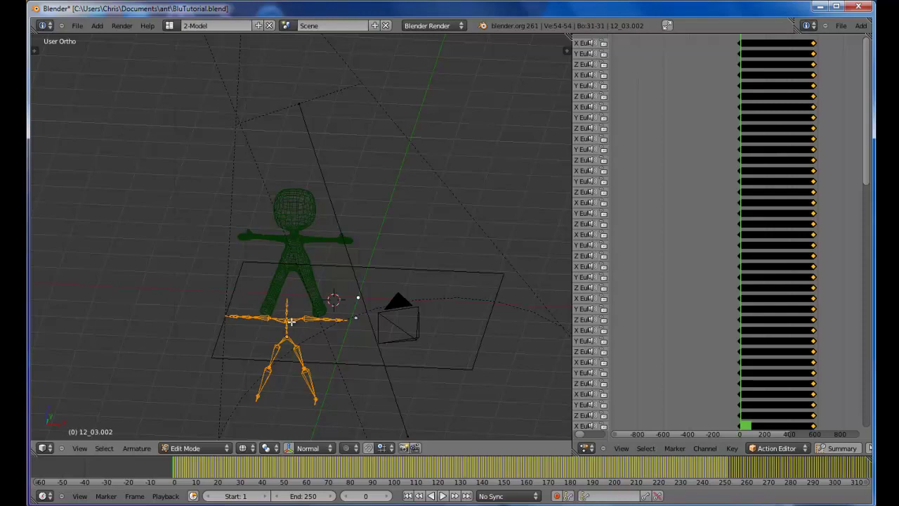
pyautogui.press('g')
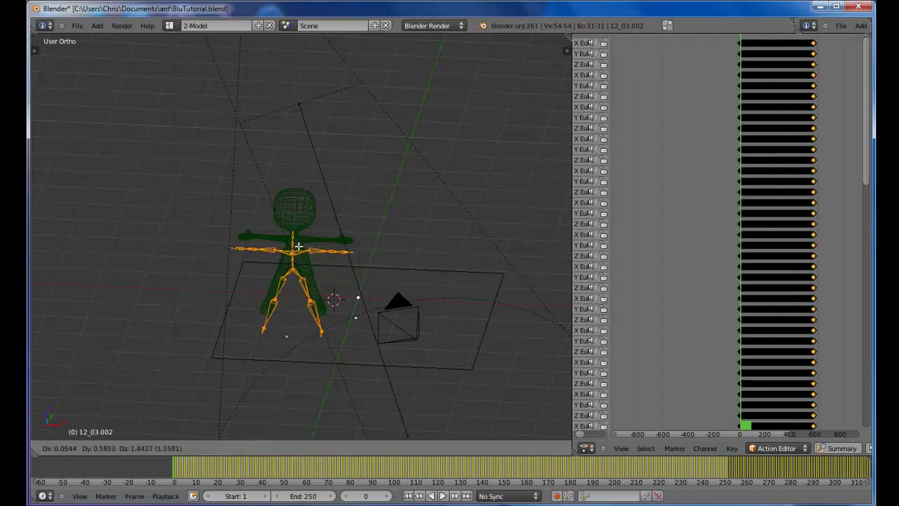
pyautogui.click(299, 234)
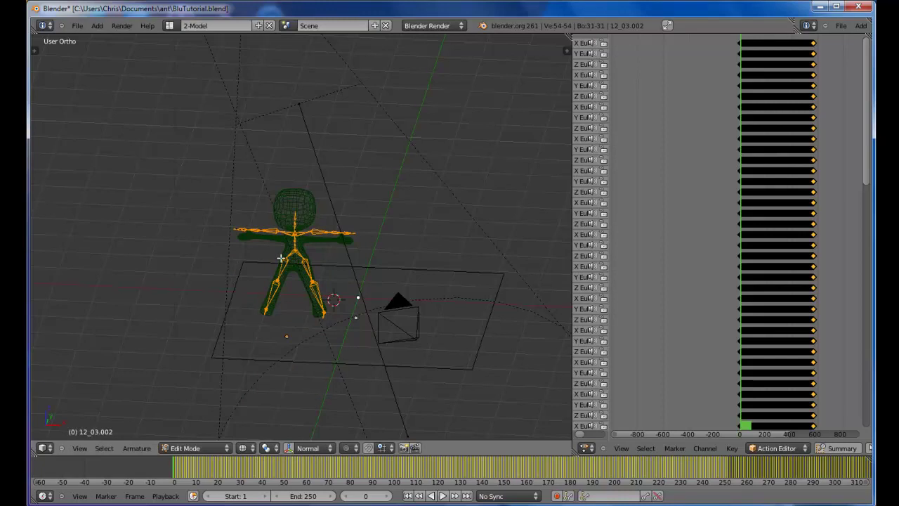
# - In the top view, move all bones about 0.19 units along negative Y into the character's body
pyautogui.moveTo(302, 222); pyautogui.dragTo(474, 301, button='middle')
pyautogui.press('KP_7')
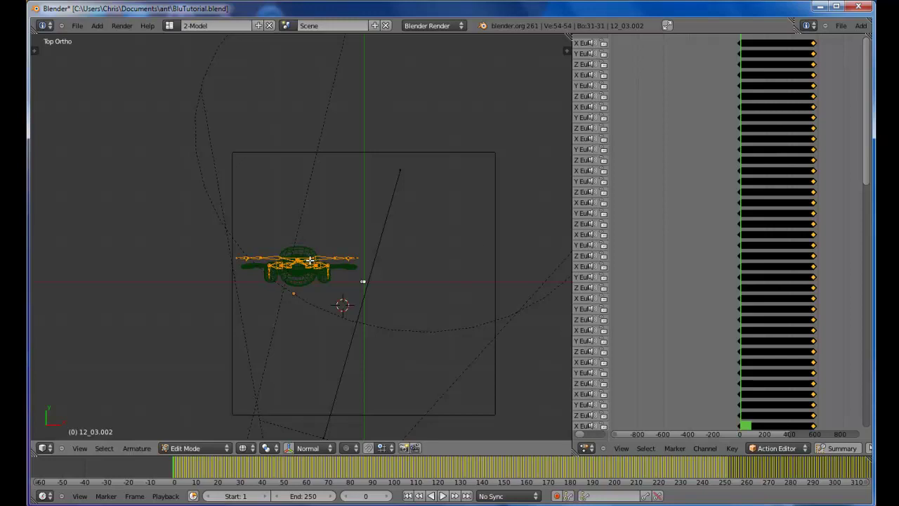
pyautogui.press('g')
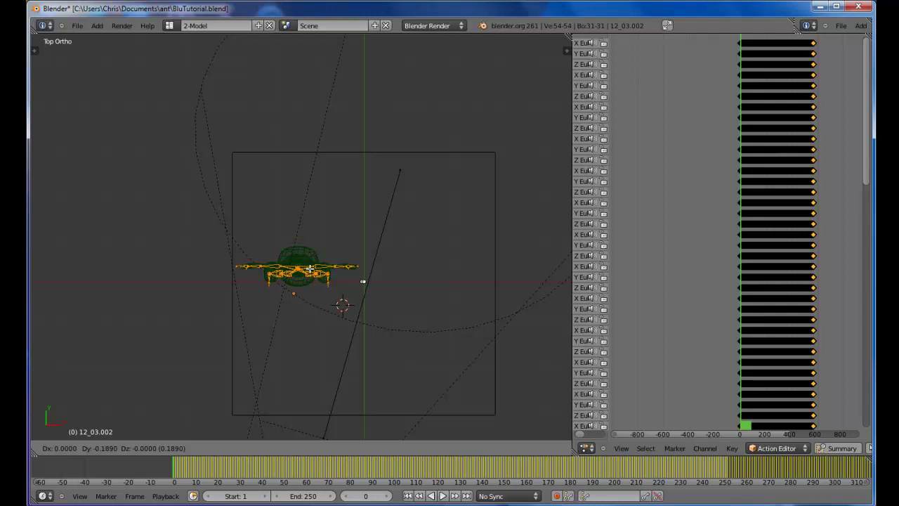
pyautogui.click(310, 269)
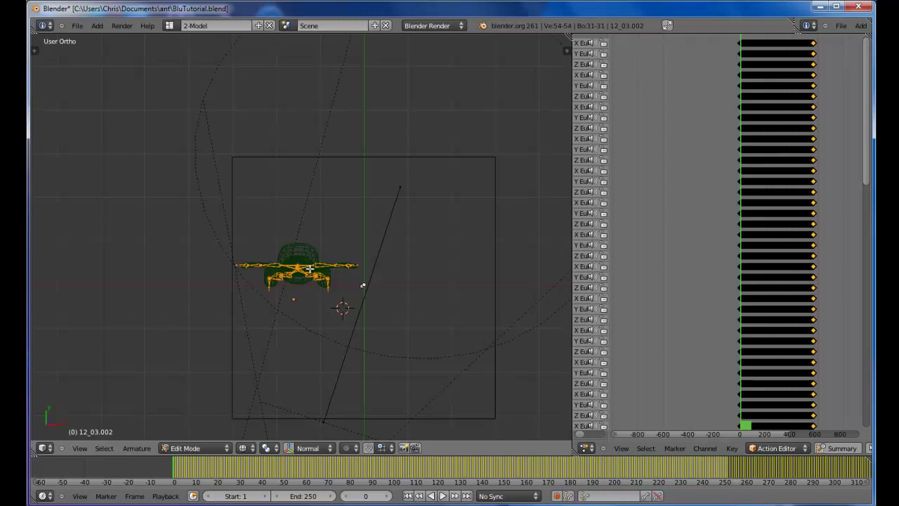
# - In the front view, scale all bones to about 0.93 and lower them about 0.03 units to fit the arms and legs
pyautogui.press('KP_1')
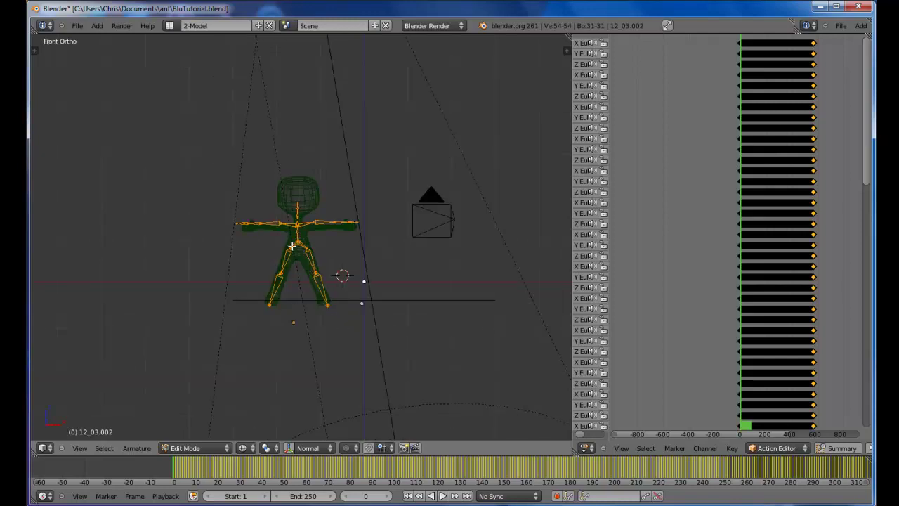
pyautogui.press('s')
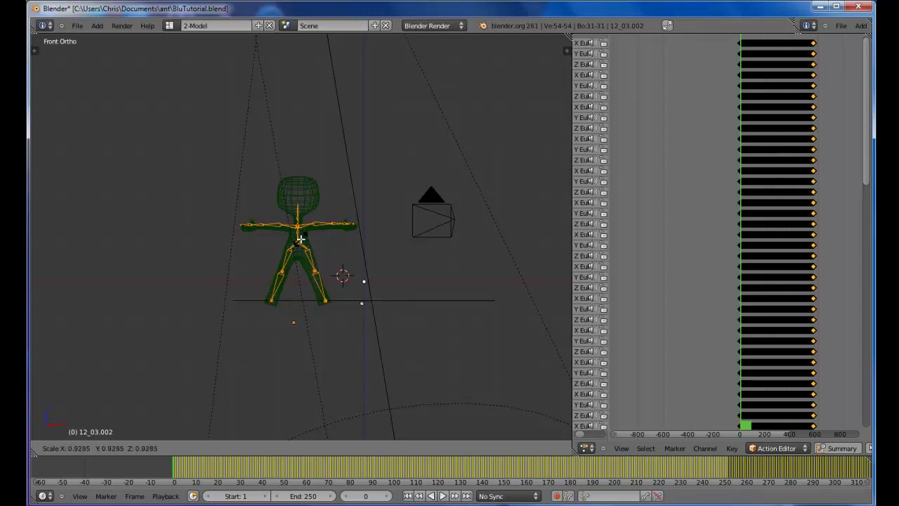
pyautogui.click(300, 239)
pyautogui.press('g')
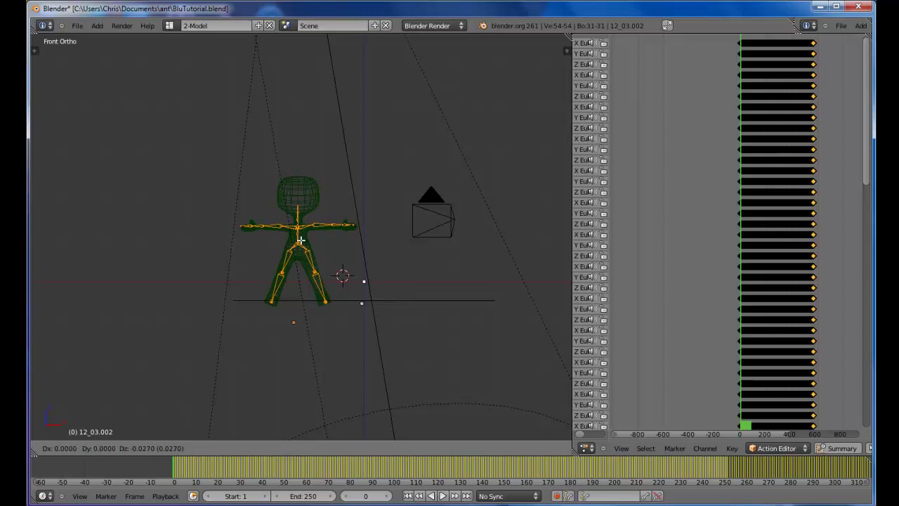
pyautogui.click(301, 240)
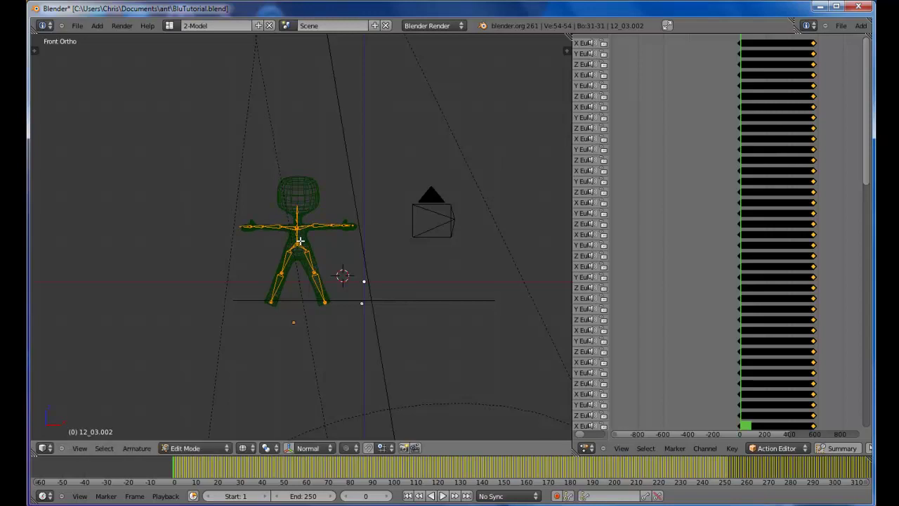
# - In the right side view, shift all bones about 0.12 units along Y to centre them in the legs and feet
pyautogui.press('KP_3')
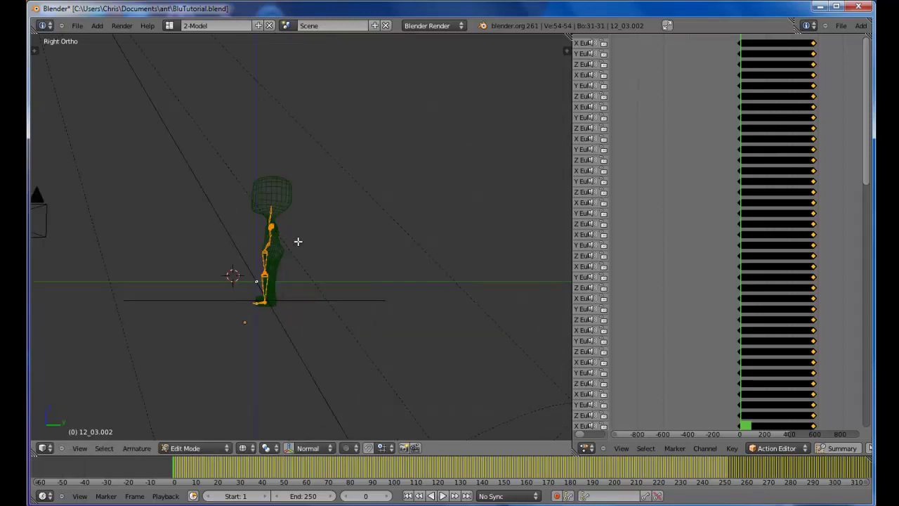
pyautogui.press('g')
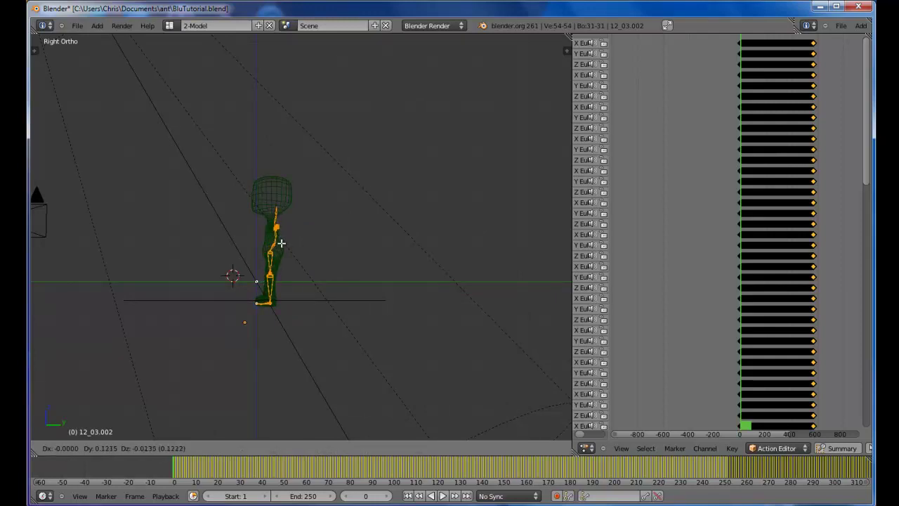
pyautogui.click(281, 243)
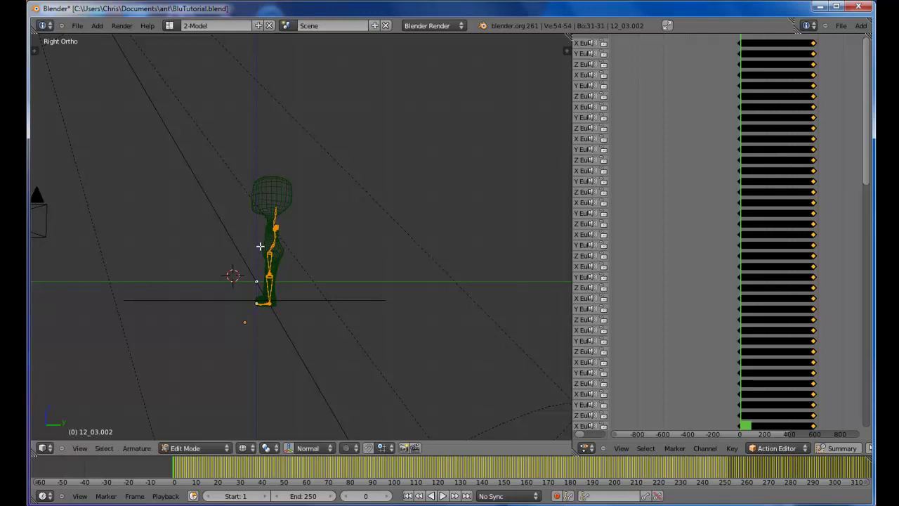
# - In the top view, move all bones about 0.01 units along negative Y
pyautogui.press('KP_7')
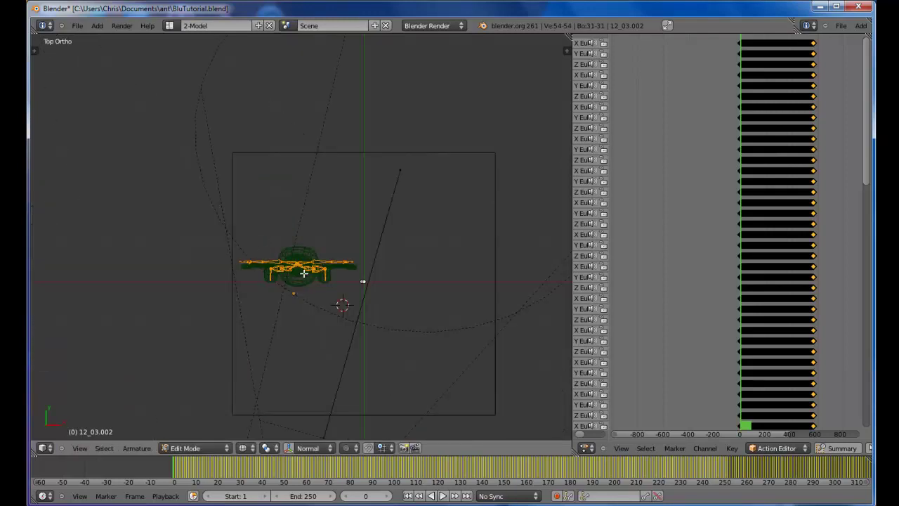
pyautogui.press('g')
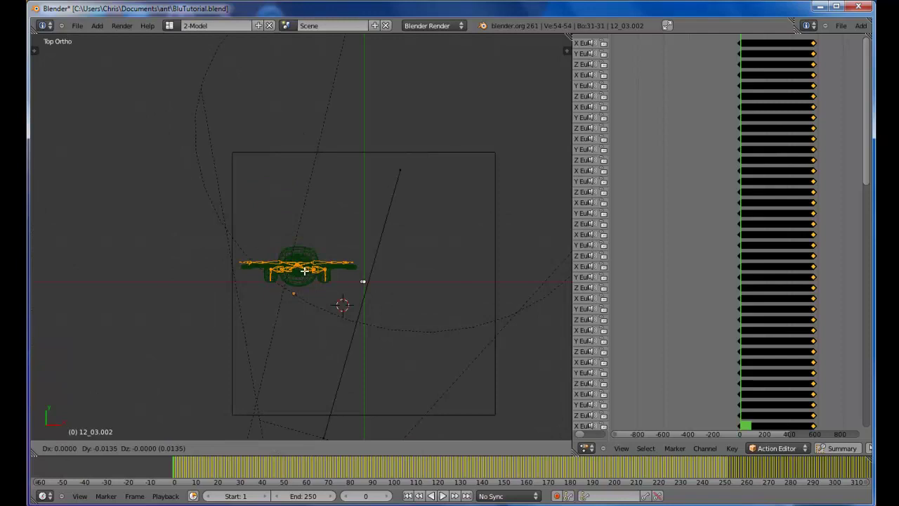
pyautogui.click(304, 271)
# - In the front view, shift all bones about 0.016 units along X and 0.016 units up Z to centre them in the mesh
pyautogui.press('KP_1')
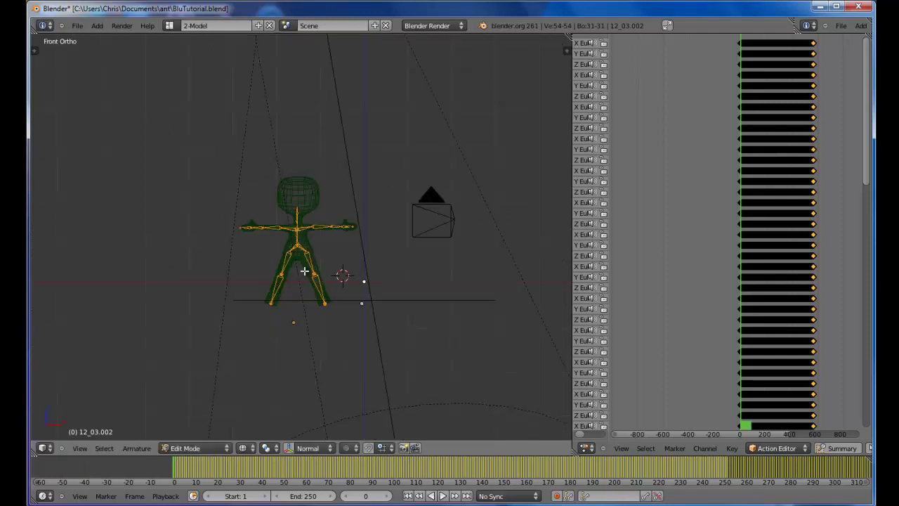
pyautogui.scroll(2, 315, 223)
pyautogui.scroll(4, 316, 223)
pyautogui.scroll(-2, 316, 225)
pyautogui.scroll(1, 313, 226)
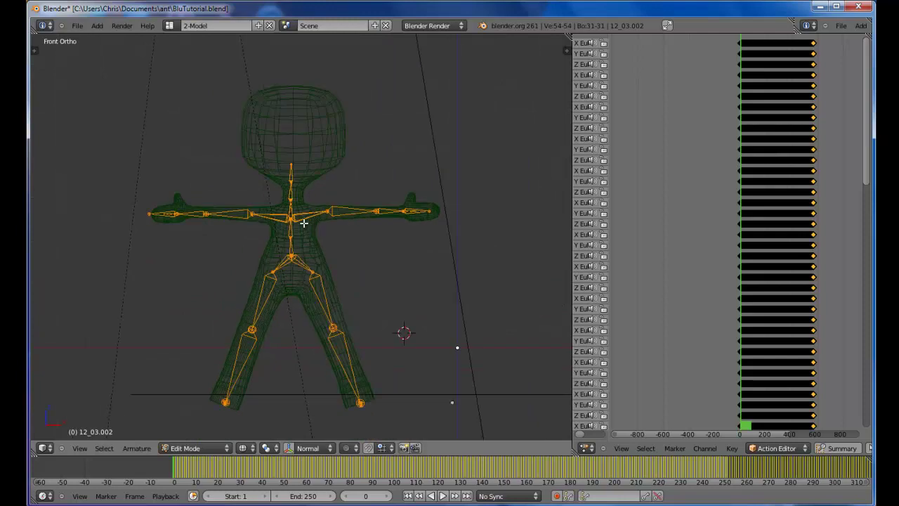
pyautogui.press('g')
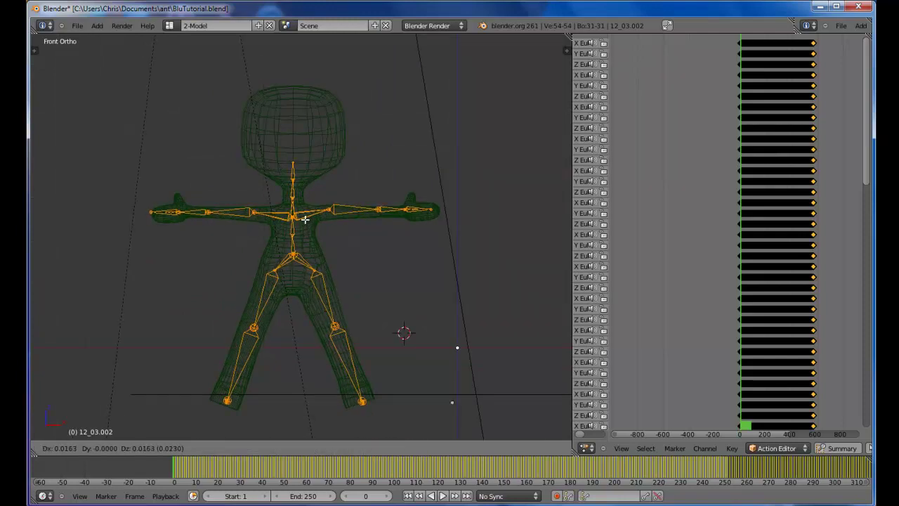
pyautogui.click(305, 219)
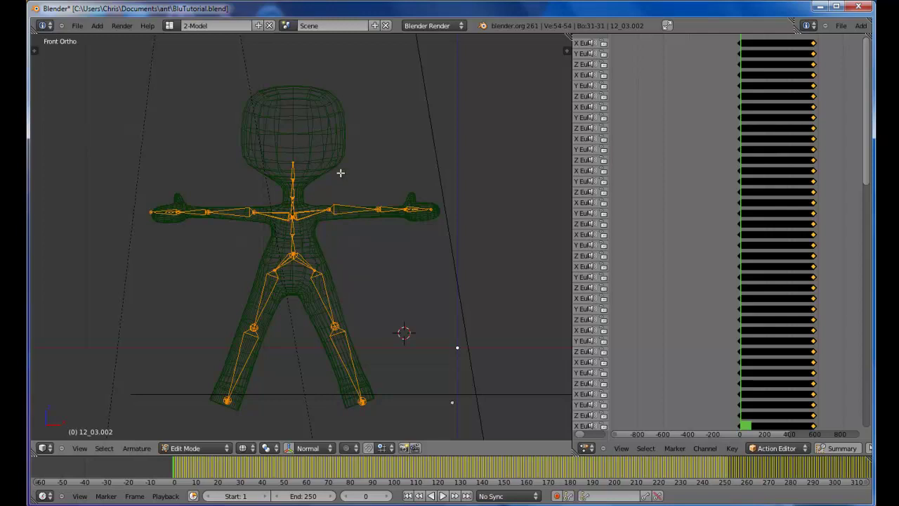
# - Deselect all bones and examine how the arm, spine and shoulder bones sit inside the mesh from different angles in Edit Mode
pyautogui.click(401, 194)
pyautogui.press('a')
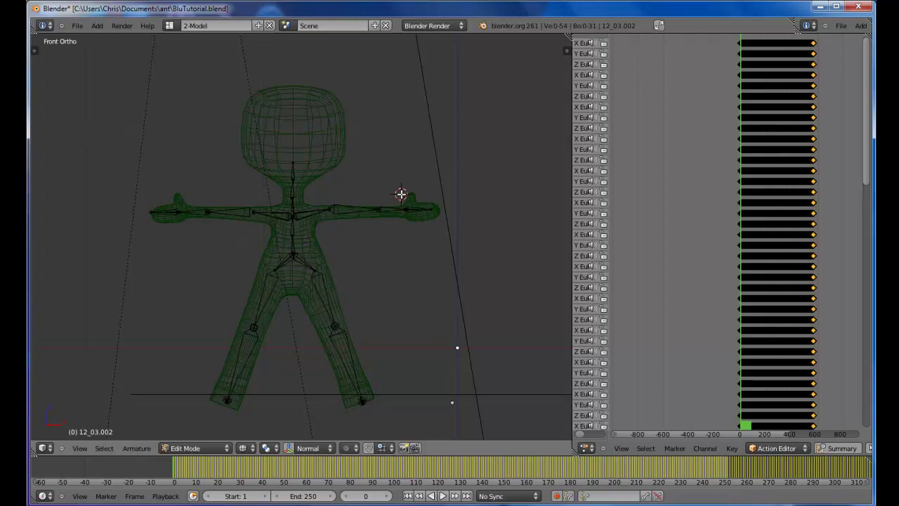
pyautogui.moveTo(269, 184)
pyautogui.mouseDown(button='middle')
pyautogui.moveTo(395, 194)
pyautogui.moveTo(529, 177)
pyautogui.moveTo(443, 211)
pyautogui.moveTo(395, 215)
pyautogui.moveTo(309, 184)
pyautogui.moveTo(287, 201)
pyautogui.moveTo(234, 201)
pyautogui.moveTo(271, 195)
pyautogui.mouseUp(button='middle')
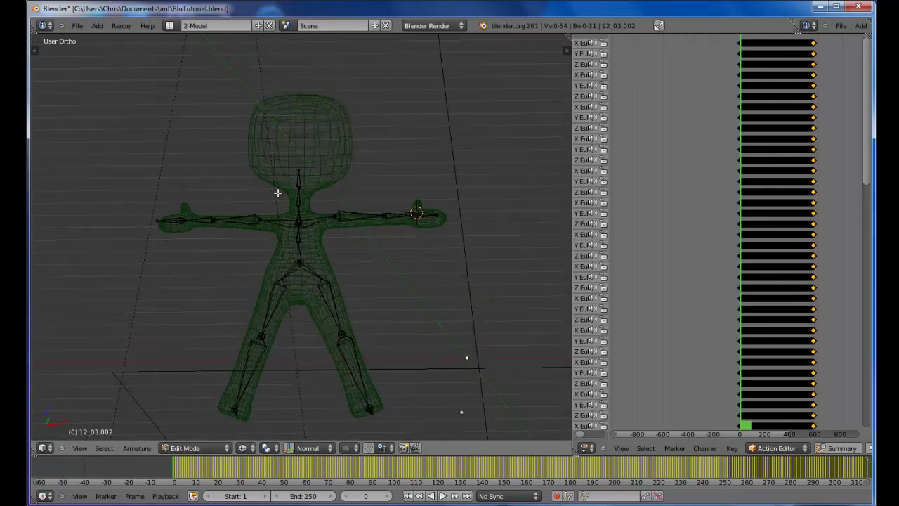
pyautogui.rightClick(251, 217)
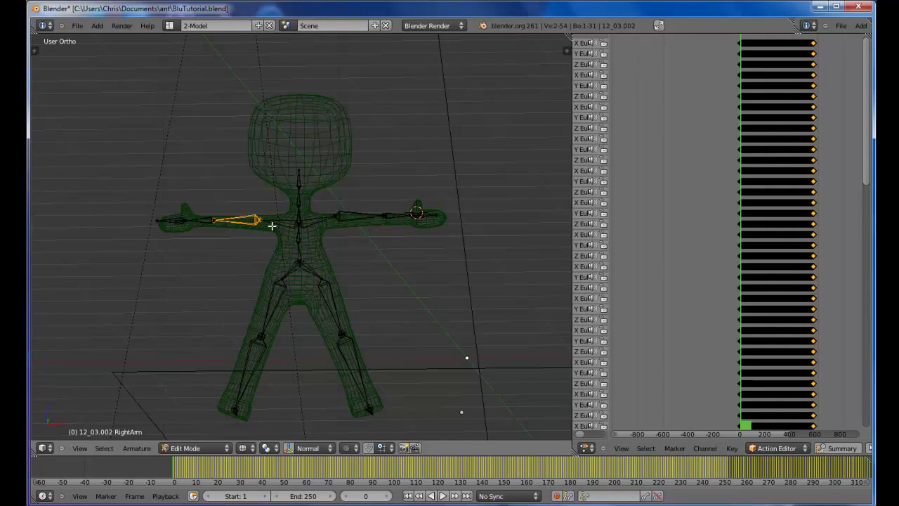
pyautogui.rightClick(295, 224)
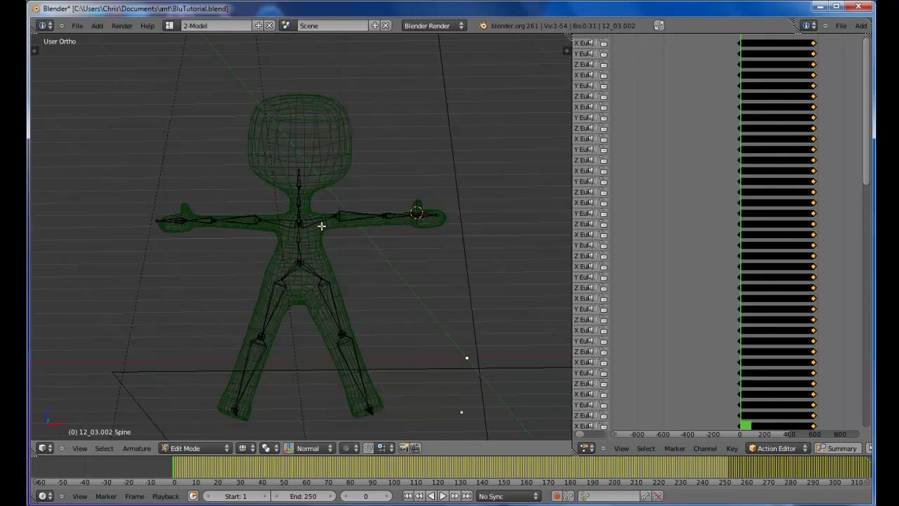
pyautogui.rightClick(318, 222)
pyautogui.click(217, 449)
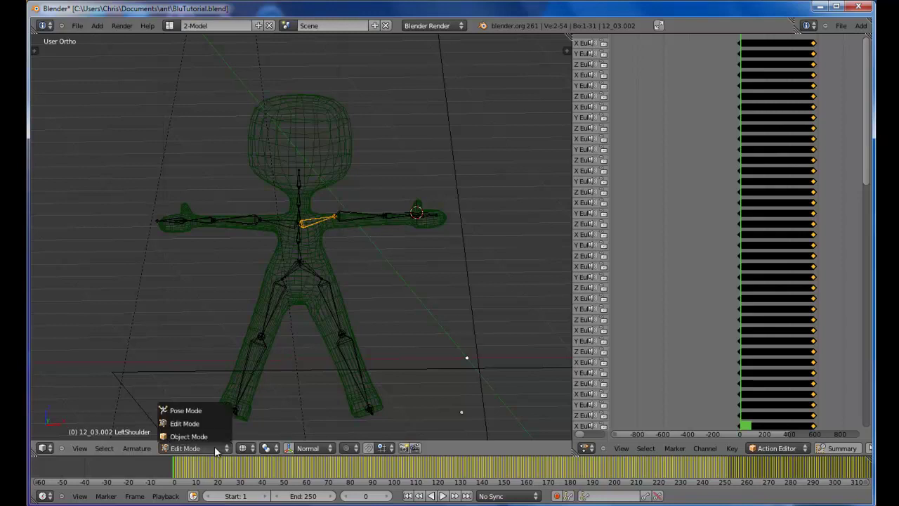
pyautogui.click(210, 425)
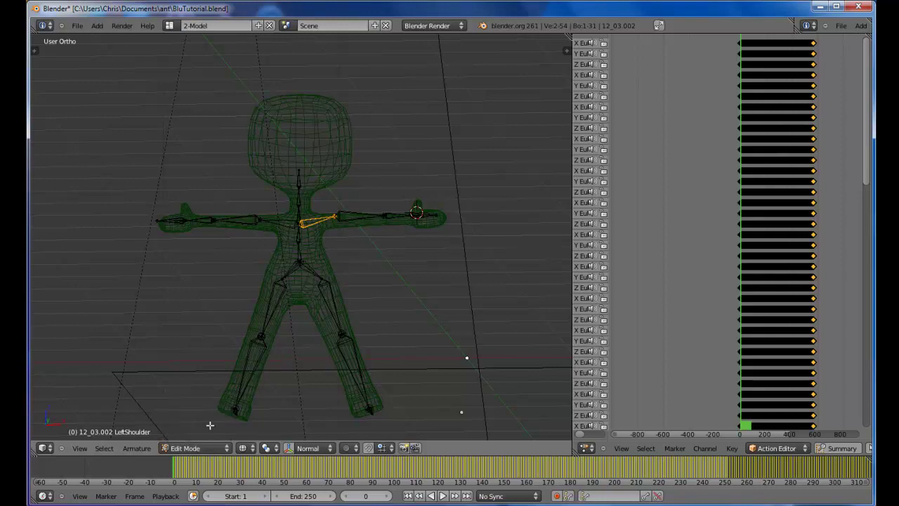
pyautogui.click(225, 263)
pyautogui.press('a')
pyautogui.moveTo(221, 266)
pyautogui.mouseDown(button='middle')
pyautogui.moveTo(247, 285)
pyautogui.moveTo(307, 295)
pyautogui.moveTo(345, 297)
pyautogui.moveTo(364, 285)
pyautogui.moveTo(274, 289)
pyautogui.moveTo(233, 267)
pyautogui.mouseUp(button='middle')
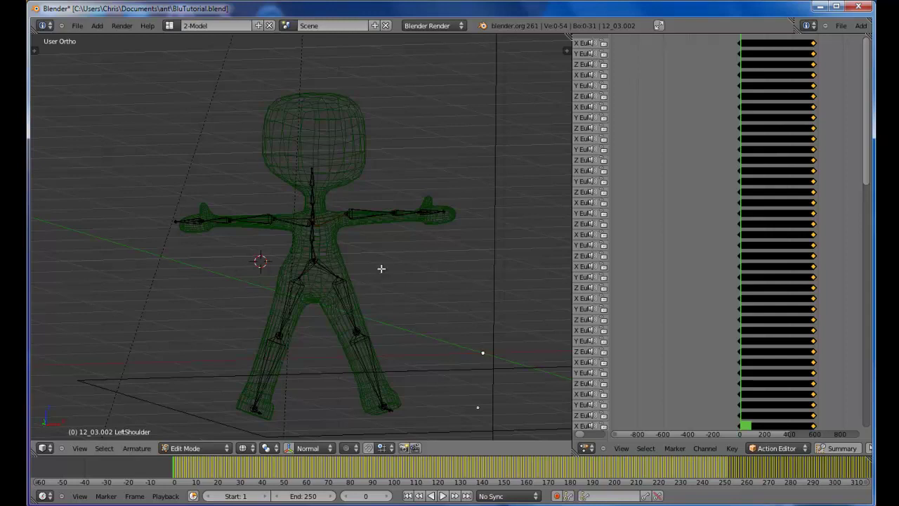
pyautogui.moveTo(373, 273)
pyautogui.mouseDown(button='middle')
pyautogui.moveTo(347, 297)
pyautogui.moveTo(285, 307)
pyautogui.moveTo(200, 306)
pyautogui.moveTo(213, 259)
pyautogui.moveTo(159, 278)
pyautogui.moveTo(98, 279)
pyautogui.moveTo(345, 283)
pyautogui.moveTo(371, 271)
pyautogui.moveTo(361, 263)
pyautogui.mouseUp(button='middle')
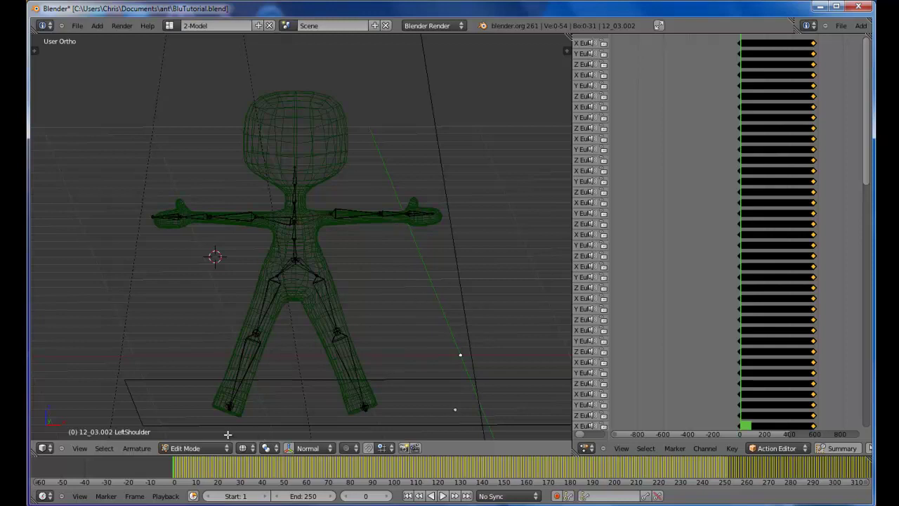
# - Switch the armature to Object Mode and bring both the armature and the character mesh into view
pyautogui.click(210, 448)
pyautogui.click(225, 434)
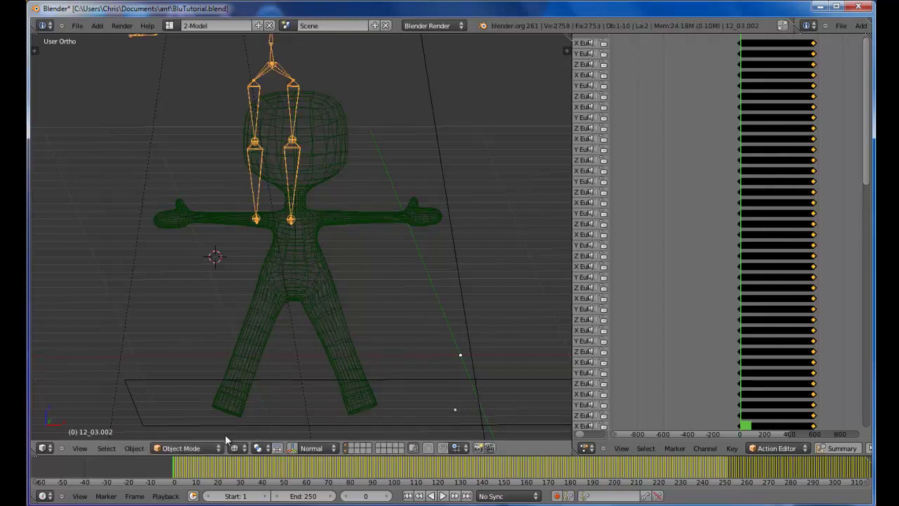
pyautogui.click(405, 295)
pyautogui.moveTo(373, 298); pyautogui.dragTo(353, 298, button='middle')
pyautogui.scroll(-3, 353, 298)
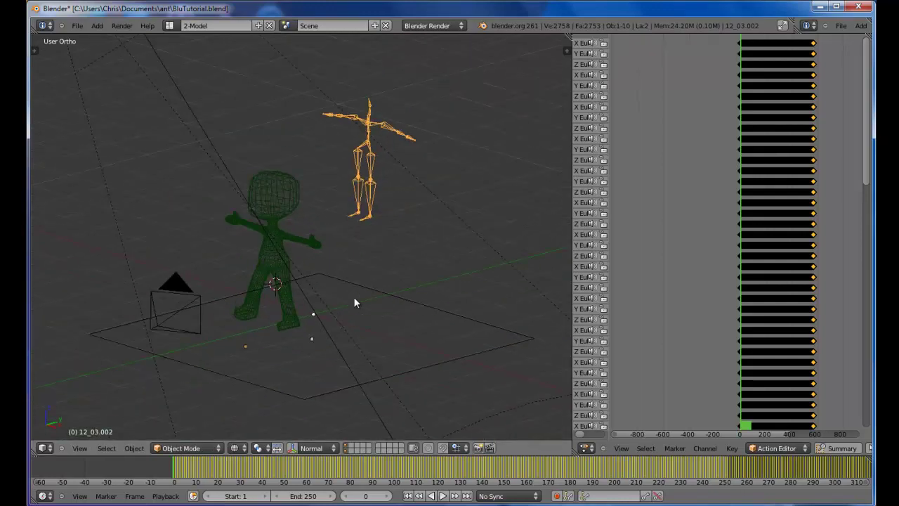
# - Select the character mesh and the armature, with the armature active, and parent the mesh to it with automatic weights
pyautogui.rightClick(276, 217)
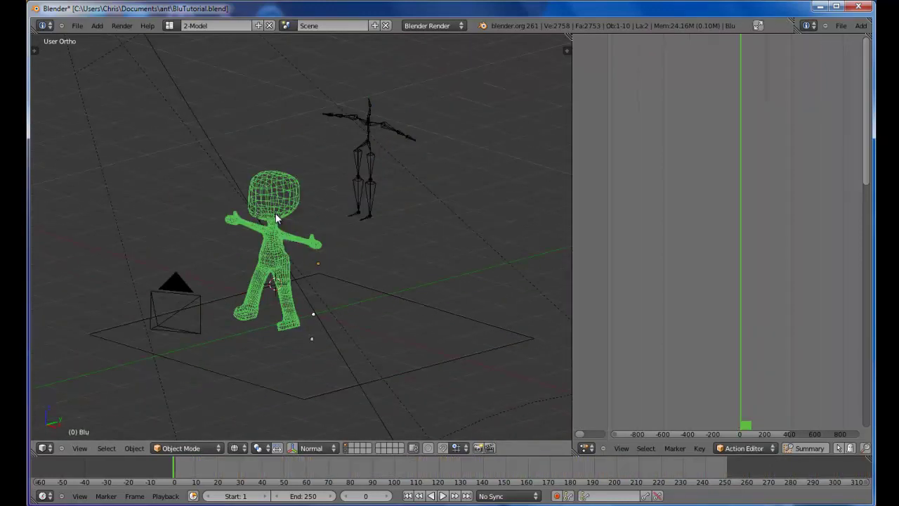
pyautogui.keyDown('shift'); pyautogui.rightClick(368, 137); pyautogui.keyUp('shift')
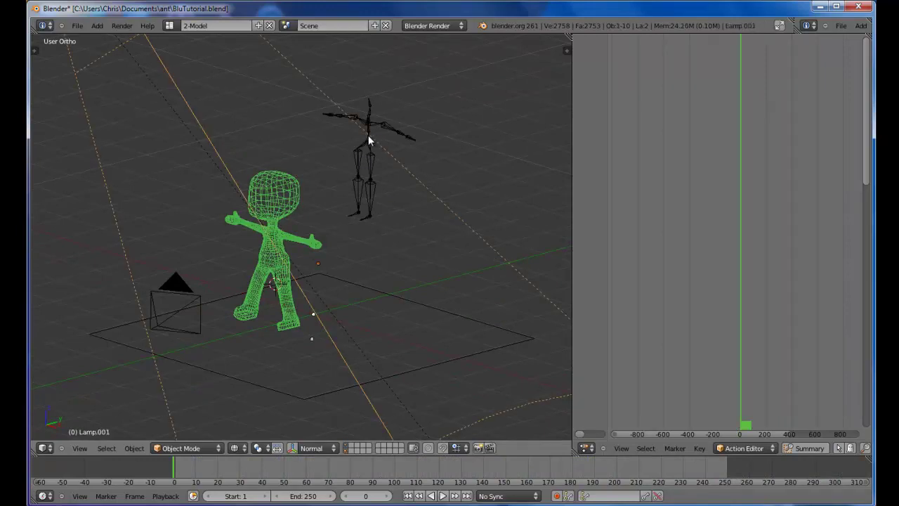
pyautogui.keyDown('shift'); pyautogui.rightClick(351, 209); pyautogui.keyUp('shift')
pyautogui.keyDown('shift'); pyautogui.rightClick(281, 209); pyautogui.keyUp('shift')
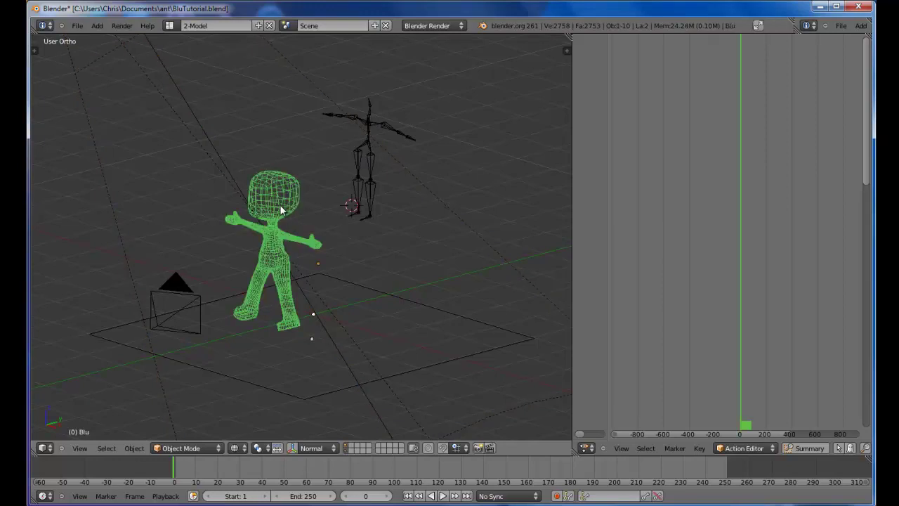
pyautogui.keyDown('shift'); pyautogui.rightClick(370, 122); pyautogui.keyUp('shift')
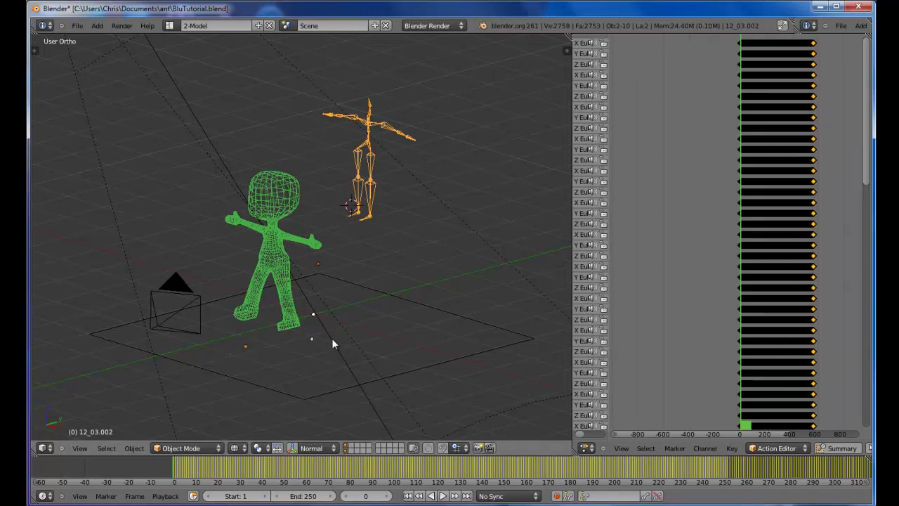
pyautogui.hotkey('ctrl', 'p')
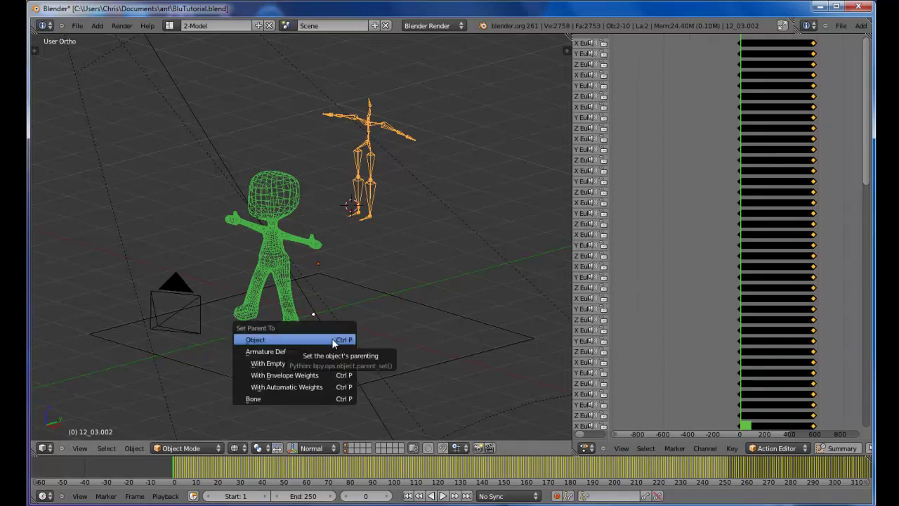
pyautogui.click(325, 386)
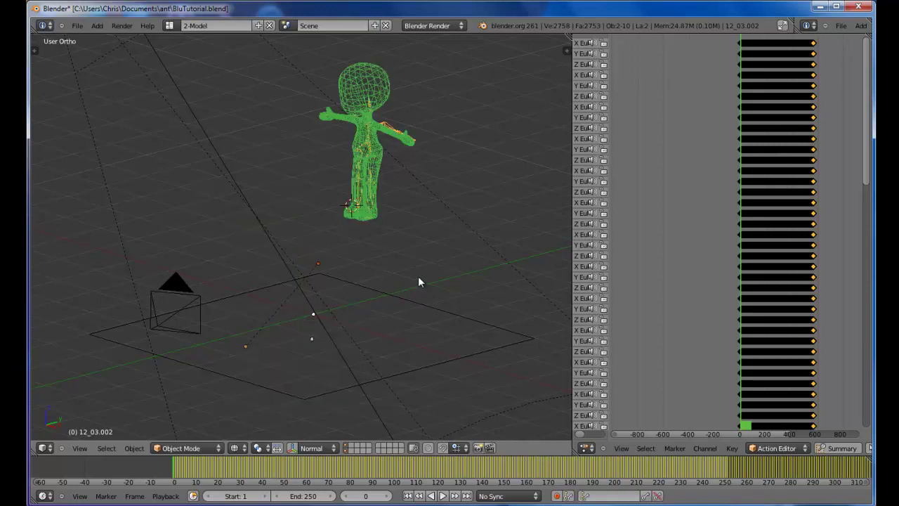
# - Select the character mesh, play the animation in the right side view to check its motion, and return to frame 0
pyautogui.moveTo(374, 312); pyautogui.dragTo(459, 268, button='middle')
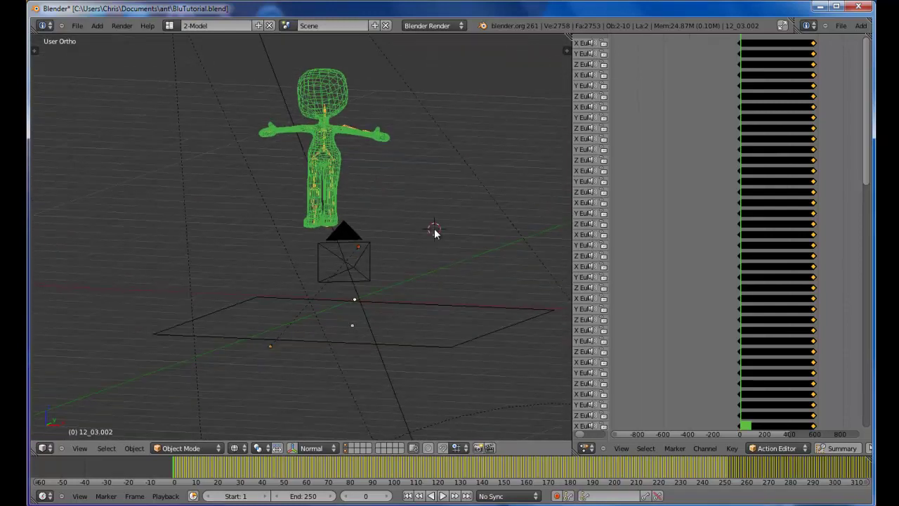
pyautogui.rightClick(338, 90)
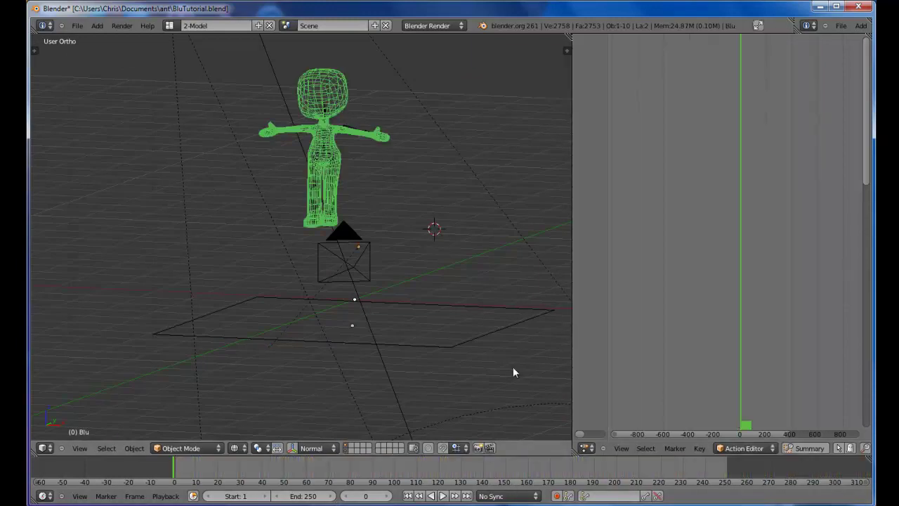
pyautogui.press('KP_3')
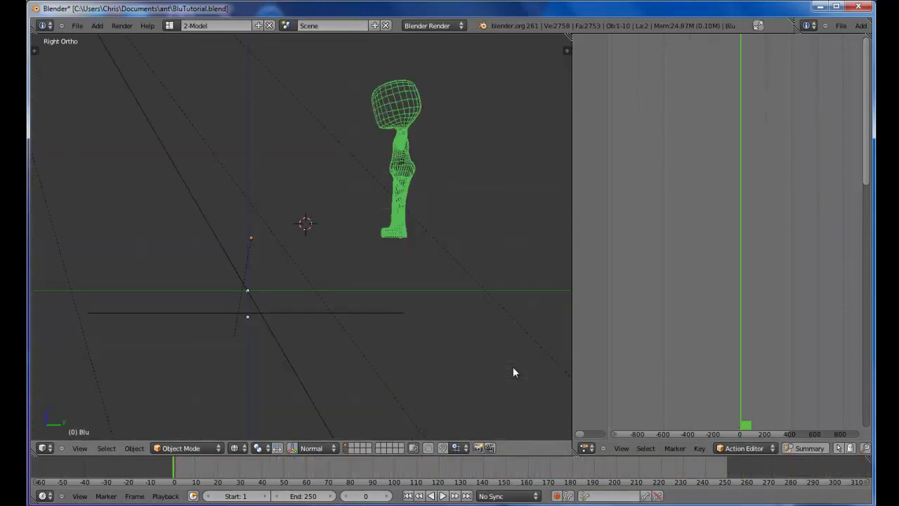
pyautogui.click(443, 496)
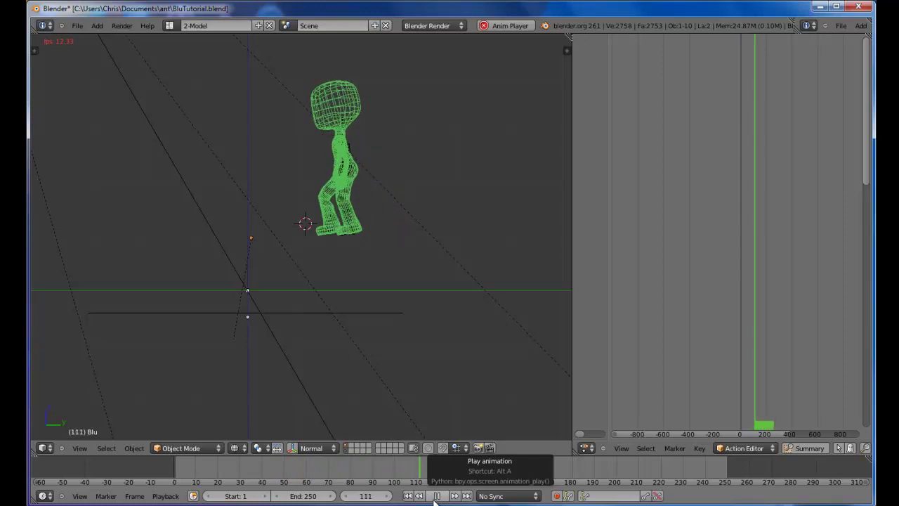
pyautogui.click(436, 495)
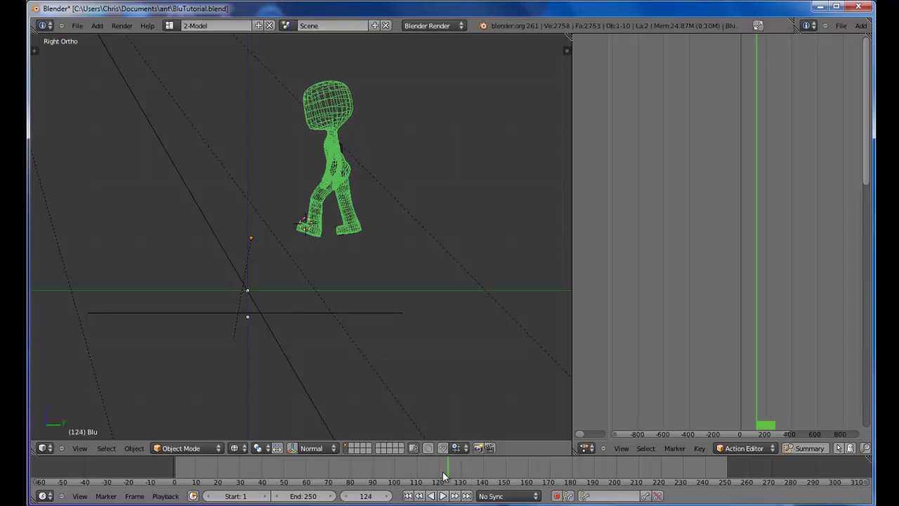
pyautogui.moveTo(445, 474); pyautogui.dragTo(173, 472)
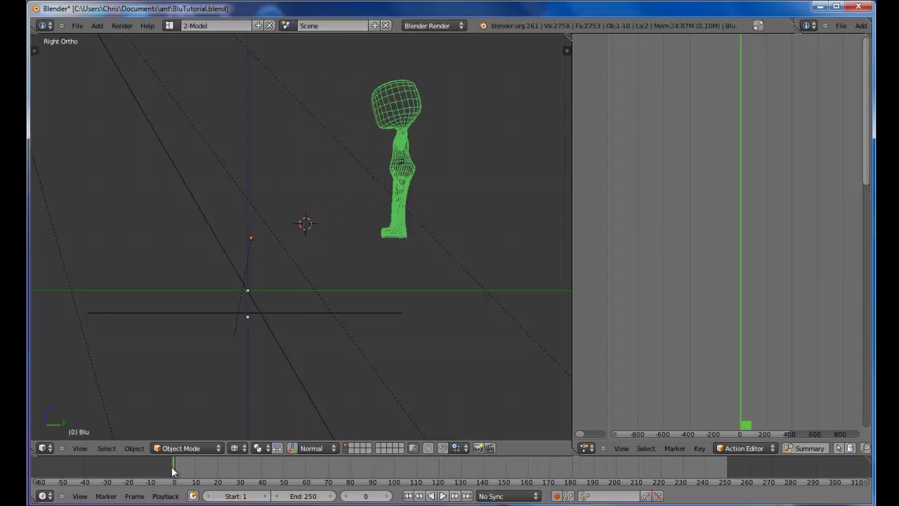
# - Select the armature and, at frame 0 in the Action Editor, scale all its keyframes in time to about 0.18
pyautogui.rightClick(403, 166)
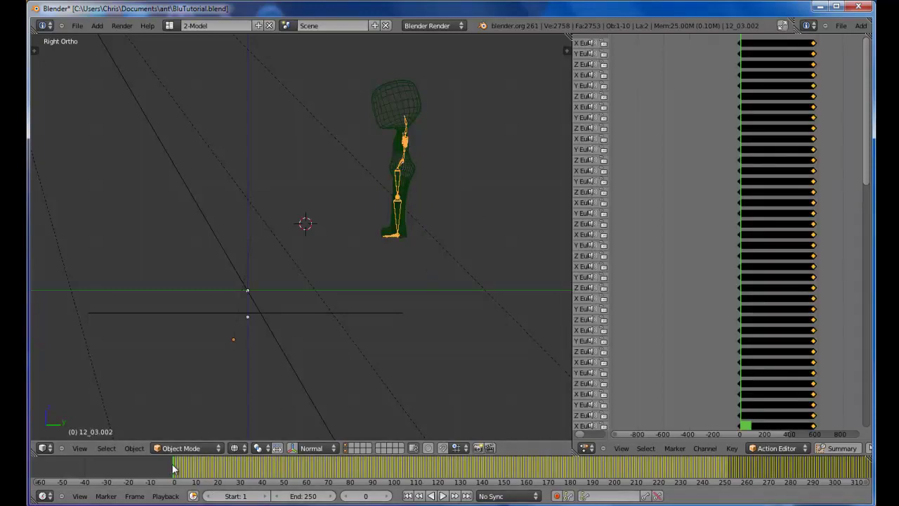
pyautogui.moveTo(173, 469)
pyautogui.mouseDown()
pyautogui.moveTo(188, 470)
pyautogui.moveTo(170, 469)
pyautogui.mouseUp()
pyautogui.click(587, 448)
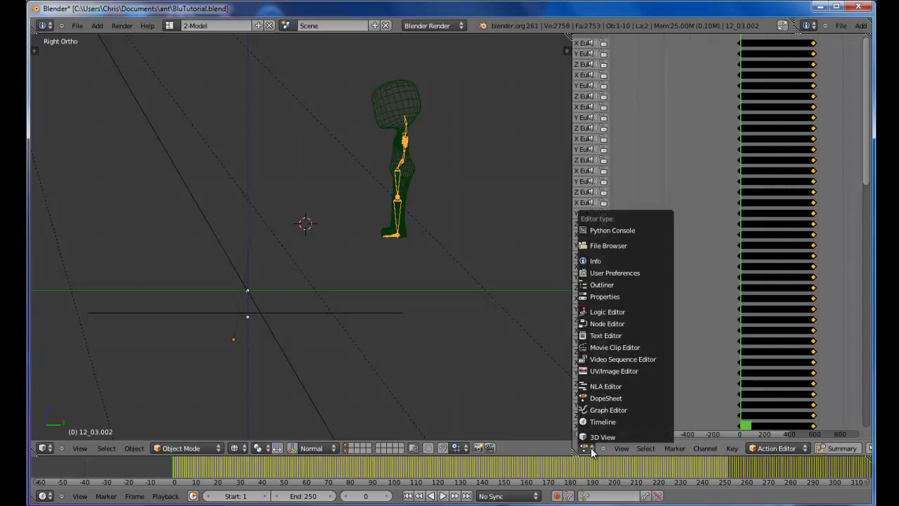
pyautogui.click(605, 398)
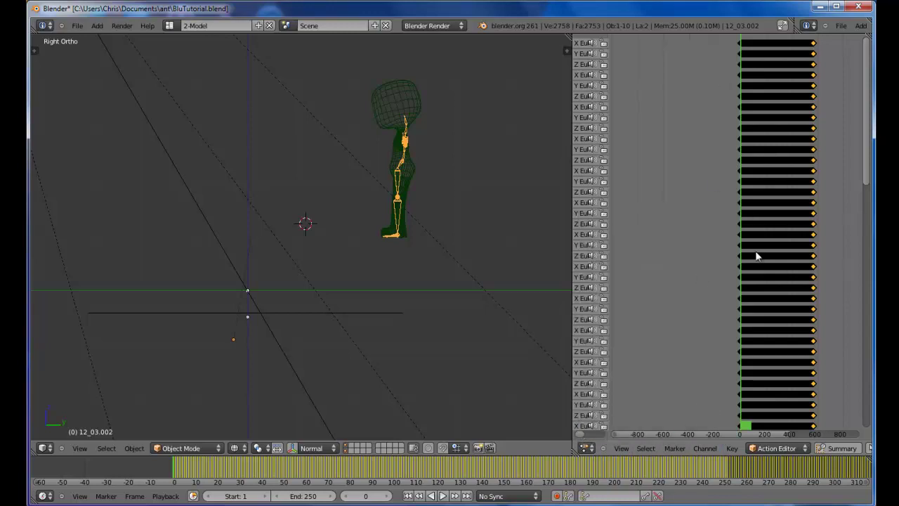
pyautogui.click(780, 448)
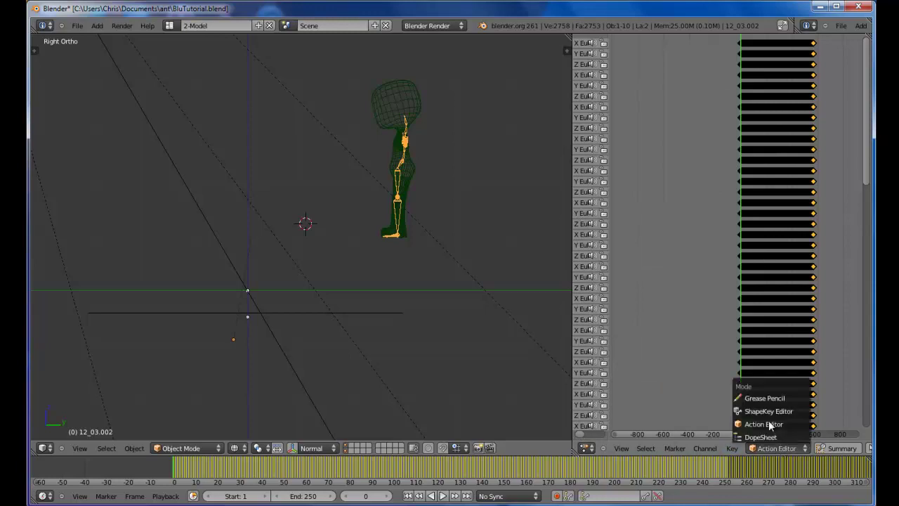
pyautogui.click(764, 424)
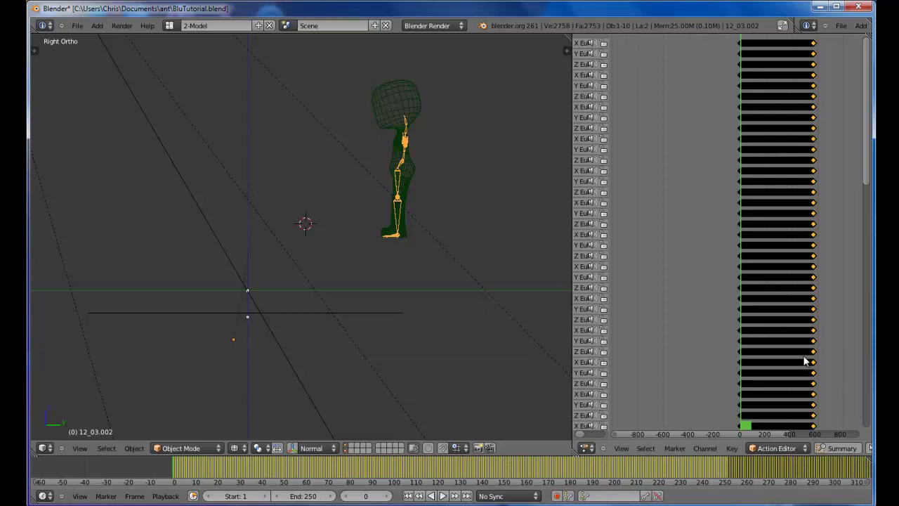
pyautogui.press('s')
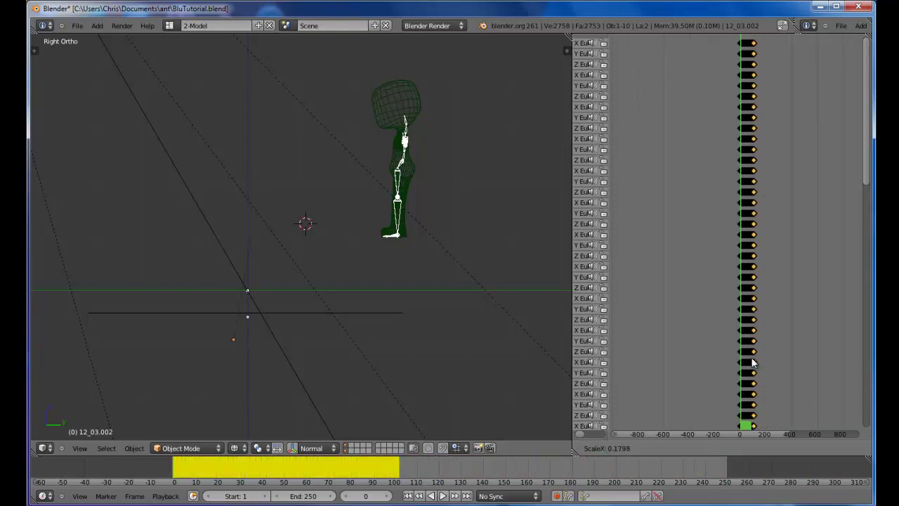
pyautogui.click(752, 362)
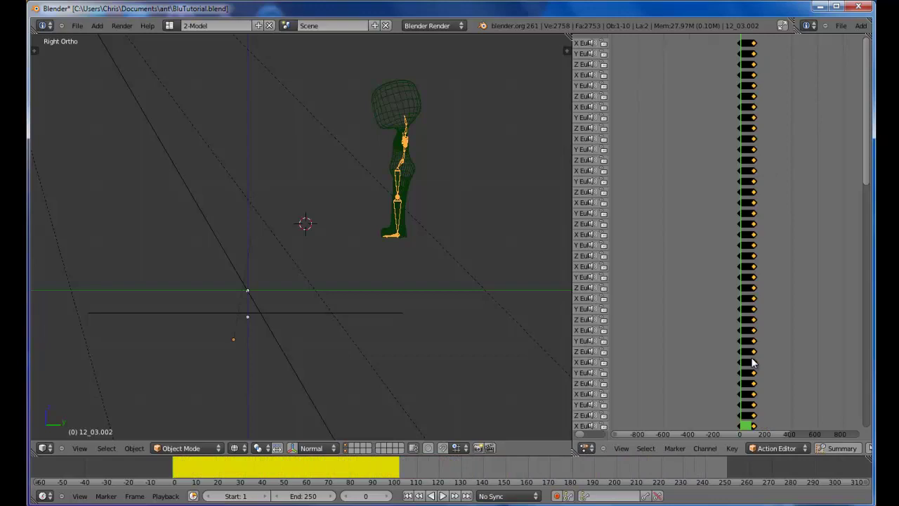
# - Deselect the armature and select only the character mesh in the 3D view
pyautogui.click(309, 329)
pyautogui.press('a')
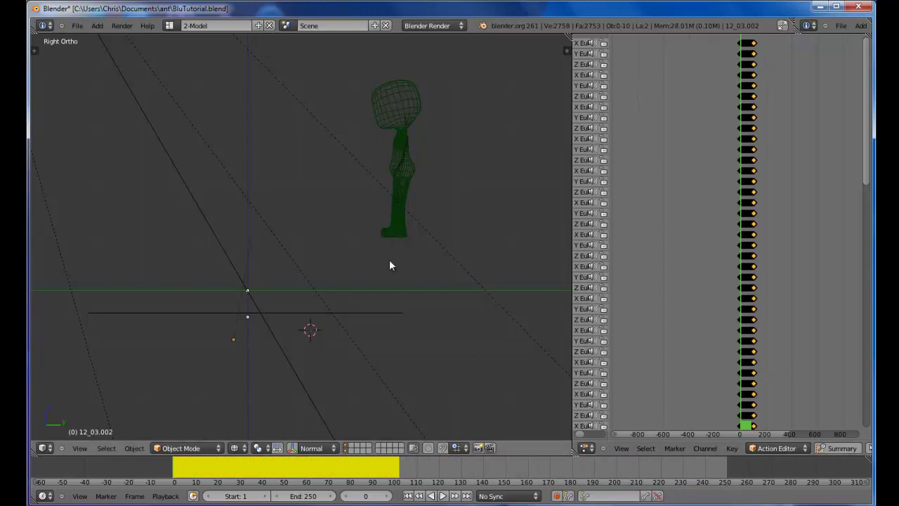
pyautogui.click(389, 260)
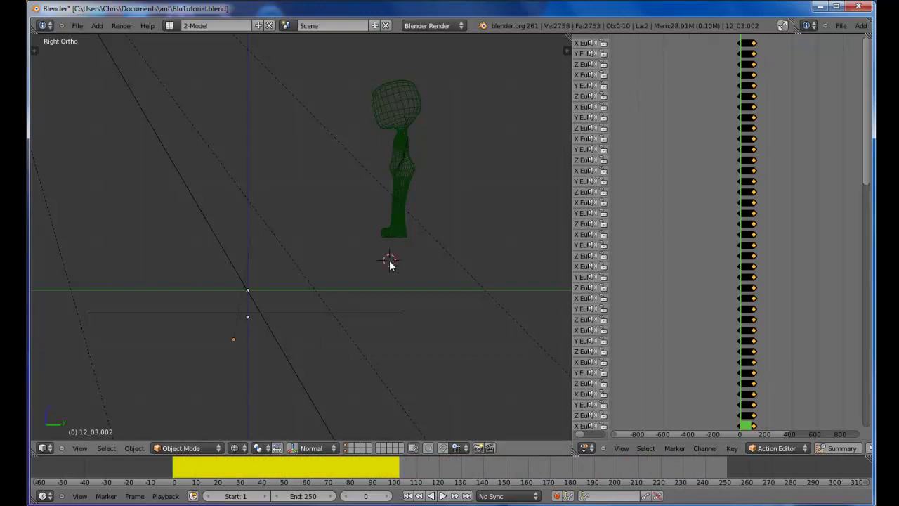
pyautogui.rightClick(391, 105)
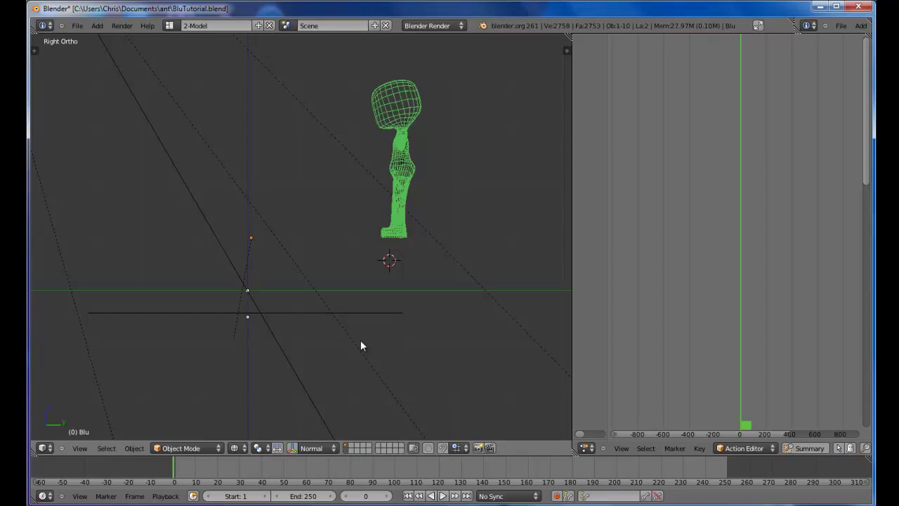
# - Play the retimed animation, stop it at frame 82, and examine the walking mesh's deformation up close from another angle
pyautogui.click(442, 495)
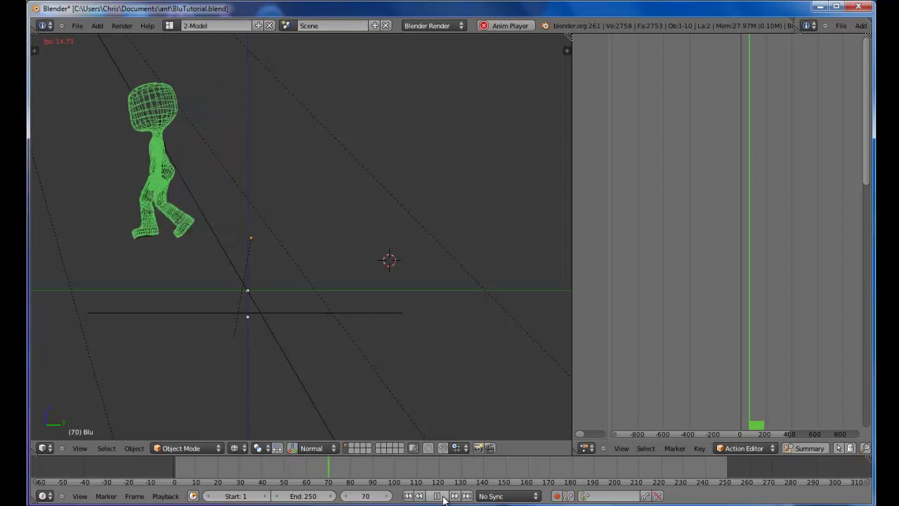
pyautogui.click(442, 496)
pyautogui.moveTo(112, 309); pyautogui.dragTo(196, 327, button='middle')
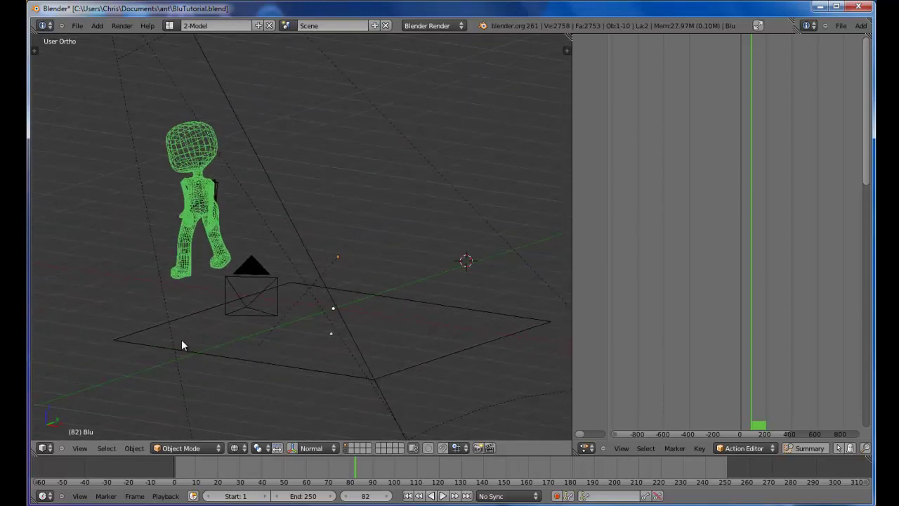
pyautogui.moveTo(127, 226); pyautogui.dragTo(189, 239, button='middle')
pyautogui.scroll(3, 190, 241)
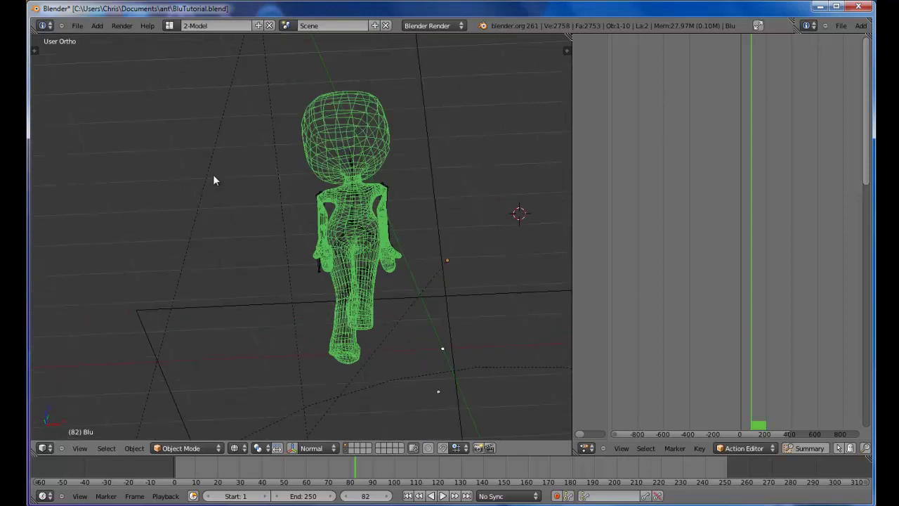